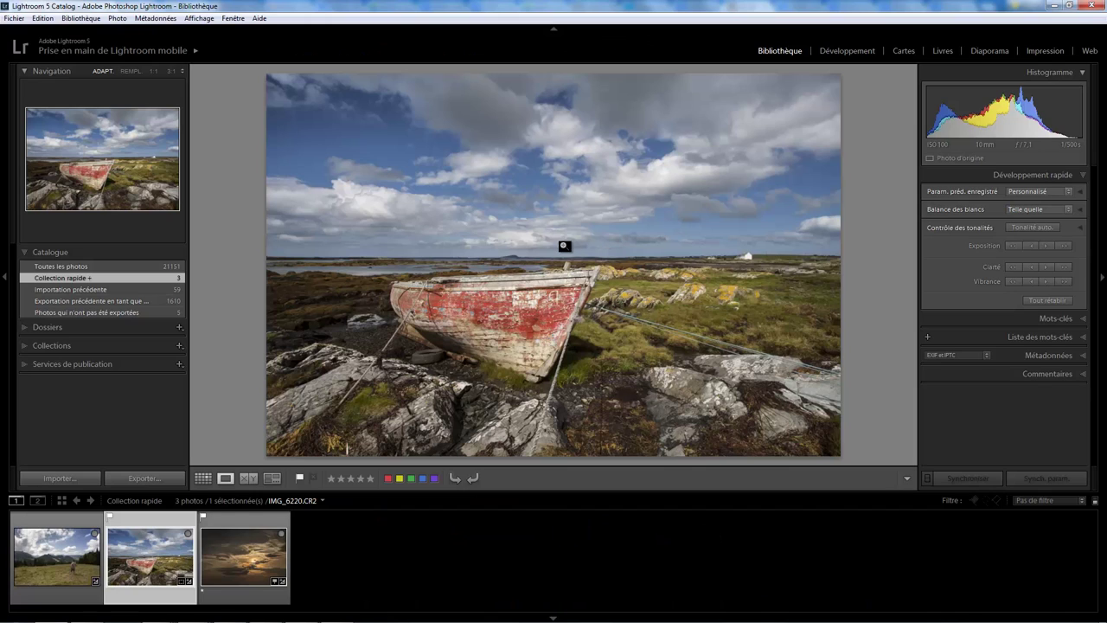
Send the boat photo to Color Efex Pro 4 as a TIFF copy with Lightroom corrections
right_click(550, 243)
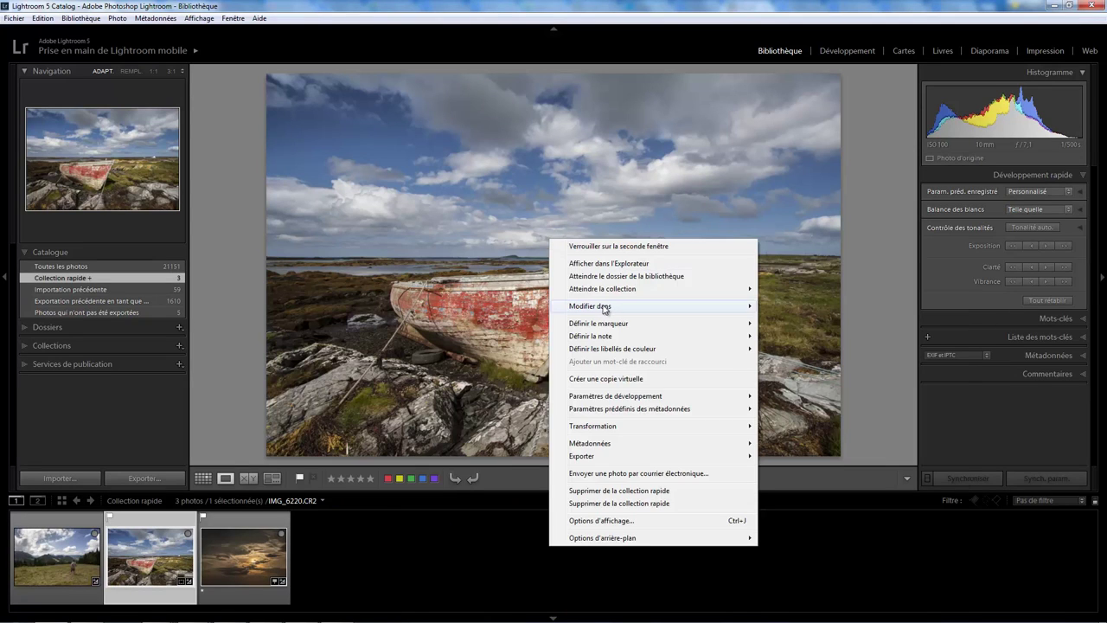
mouse_move(590, 306)
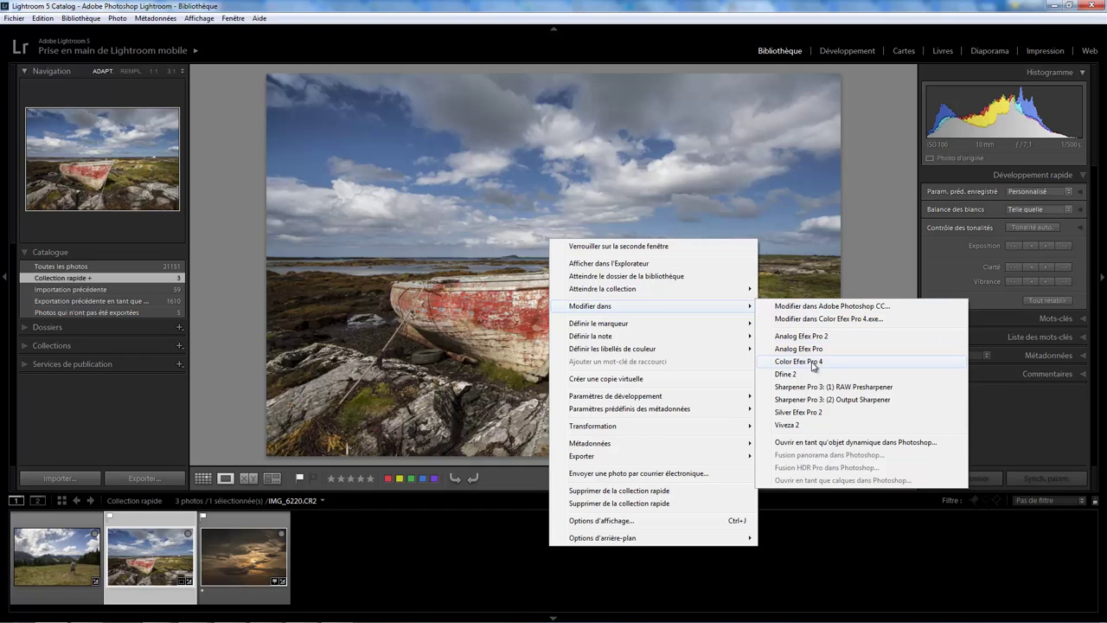
click(811, 363)
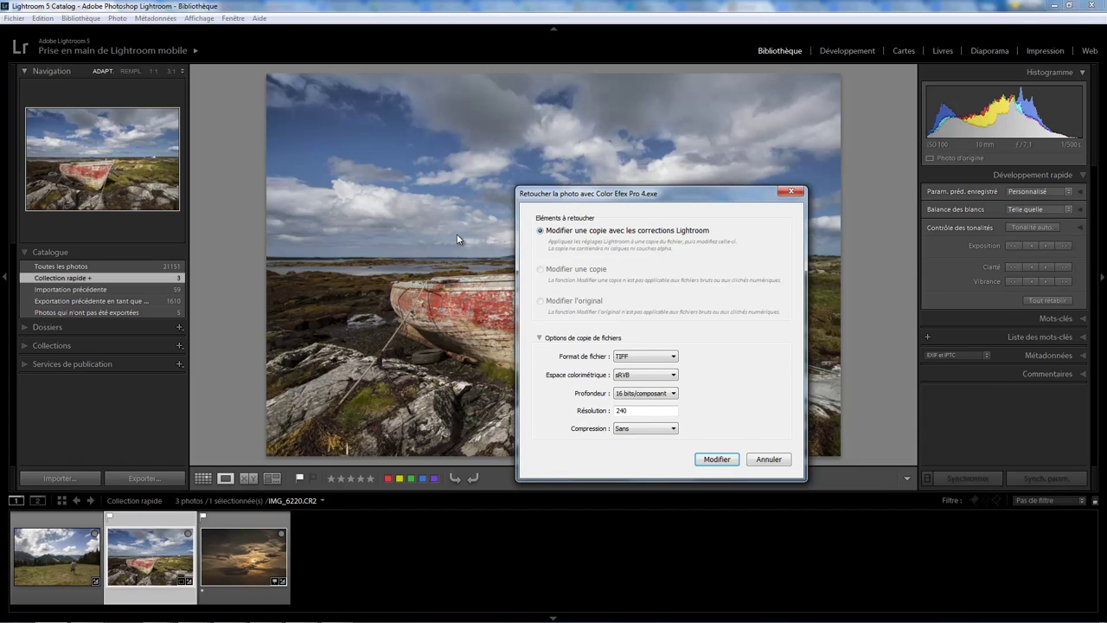
click(659, 357)
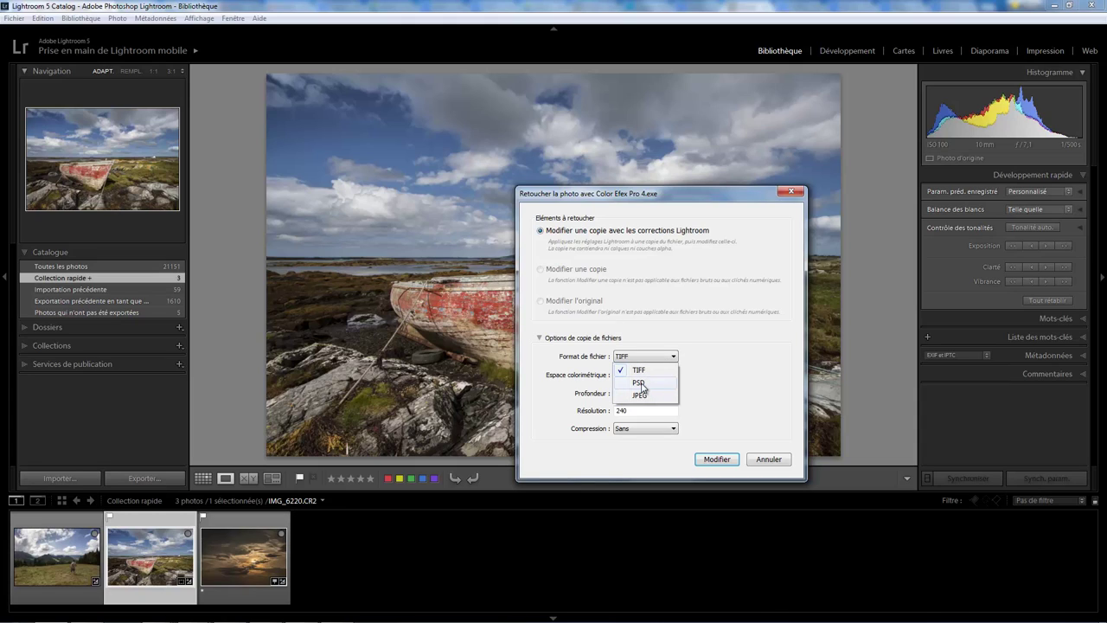
click(640, 370)
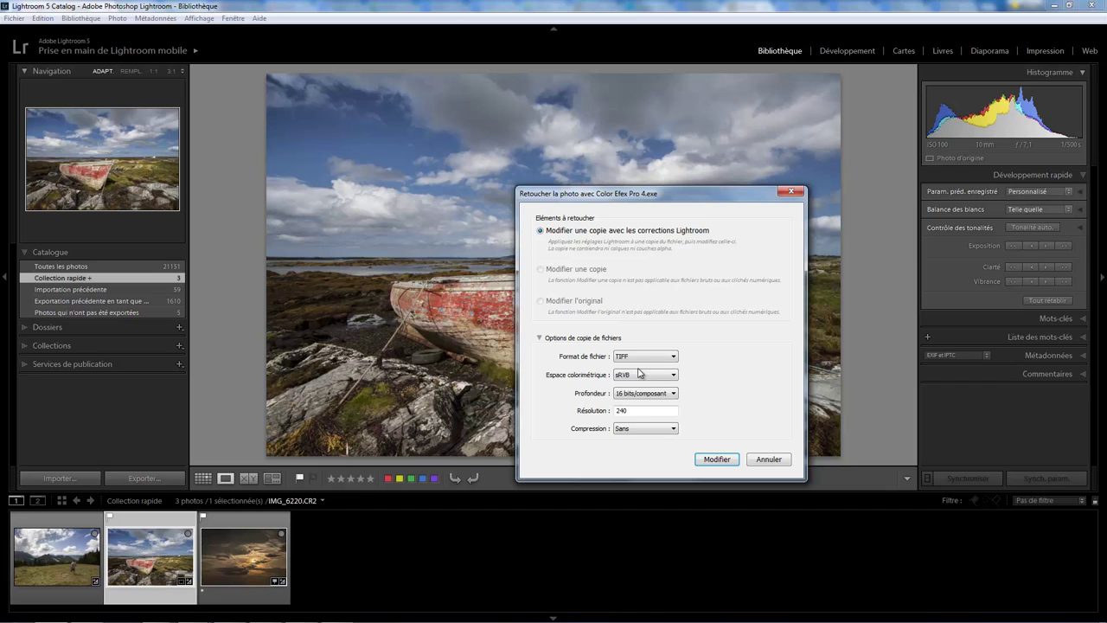
click(717, 459)
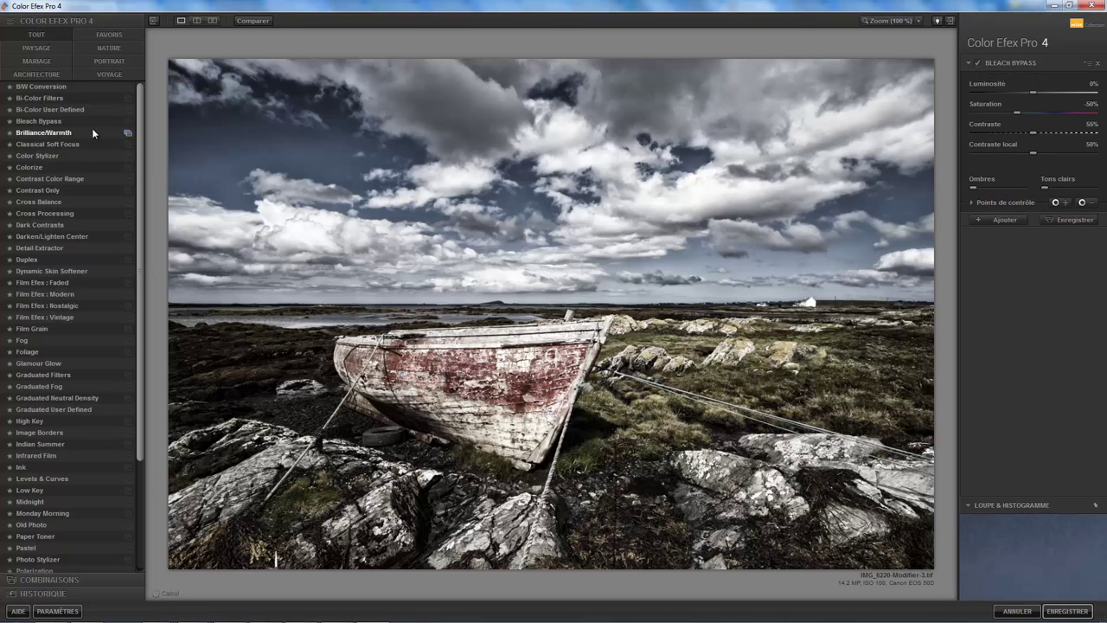
Add a Bleach Bypass control point on the clouds with an enlarged radius, plus a new filter slot
click(1067, 206)
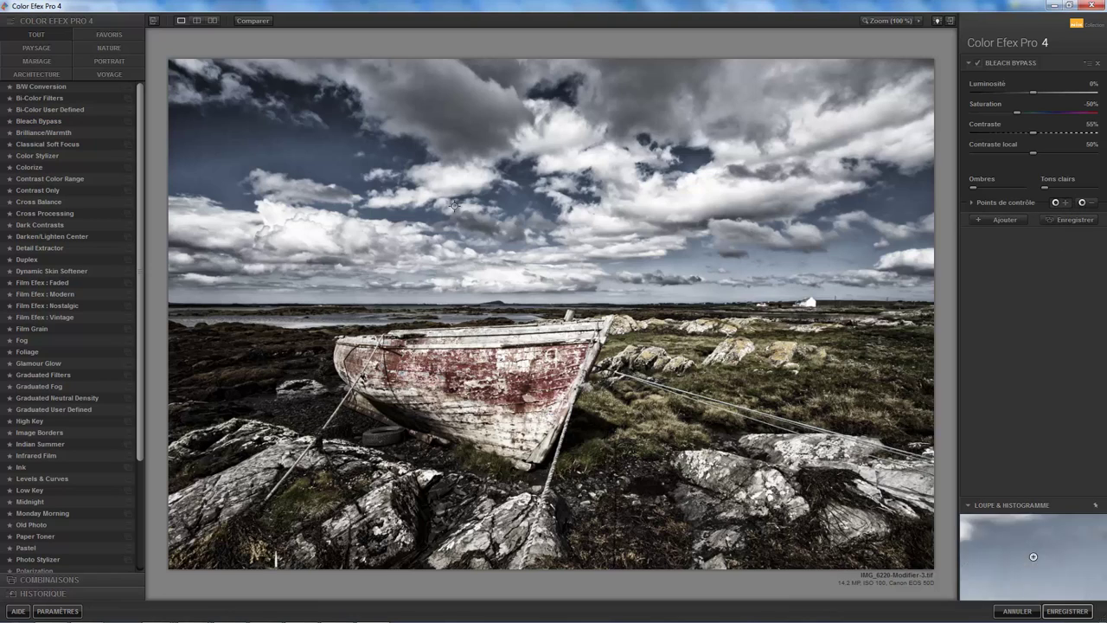
click(361, 189)
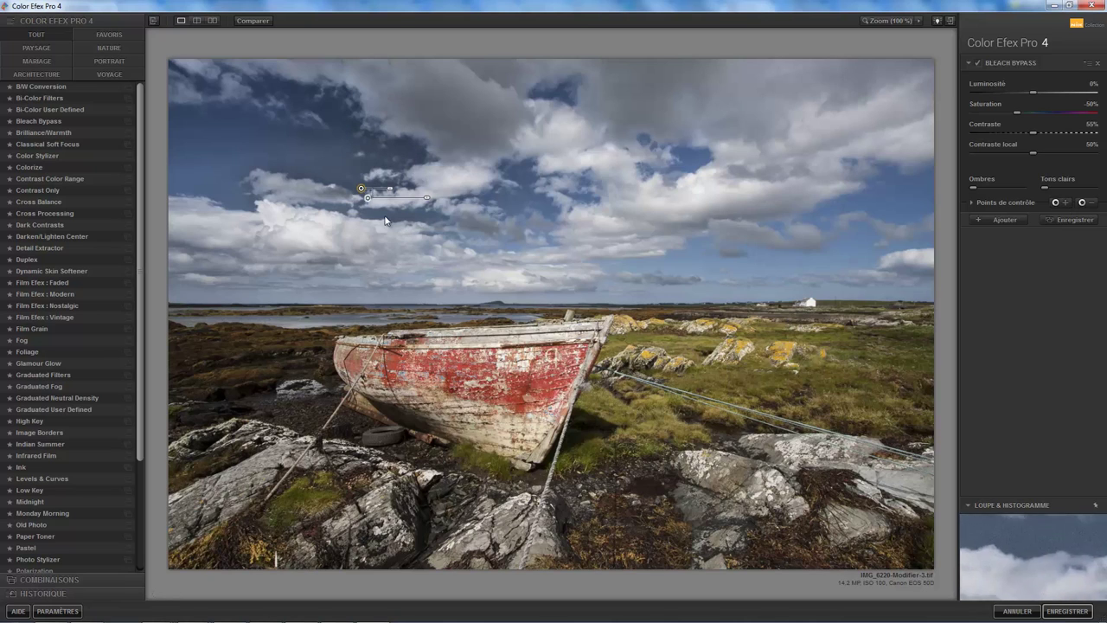
drag(357, 186, 569, 186)
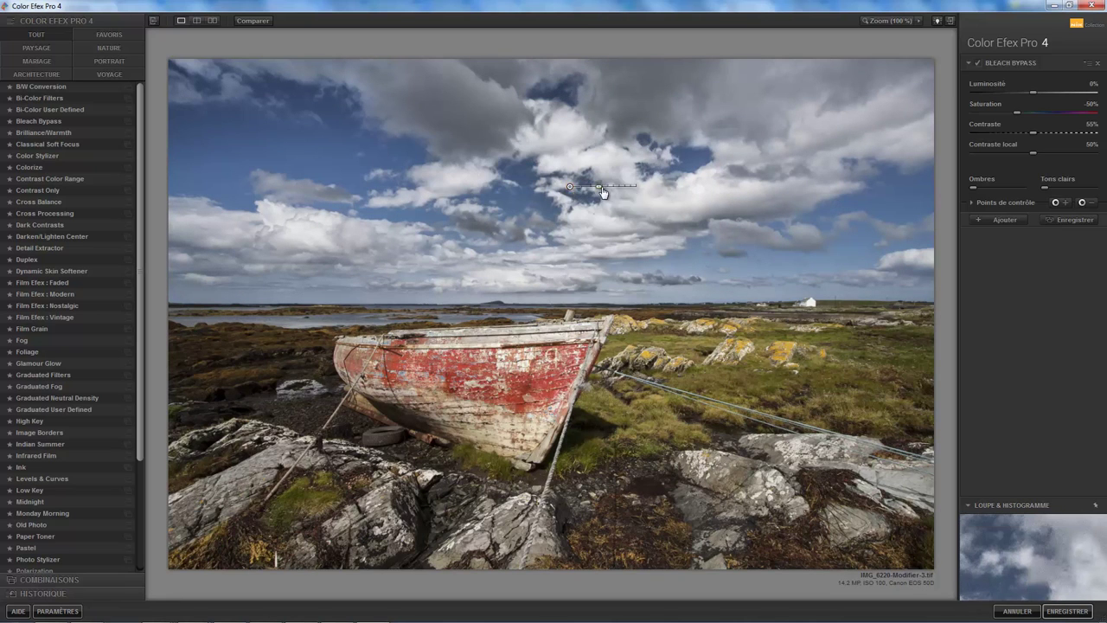
drag(597, 188, 609, 188)
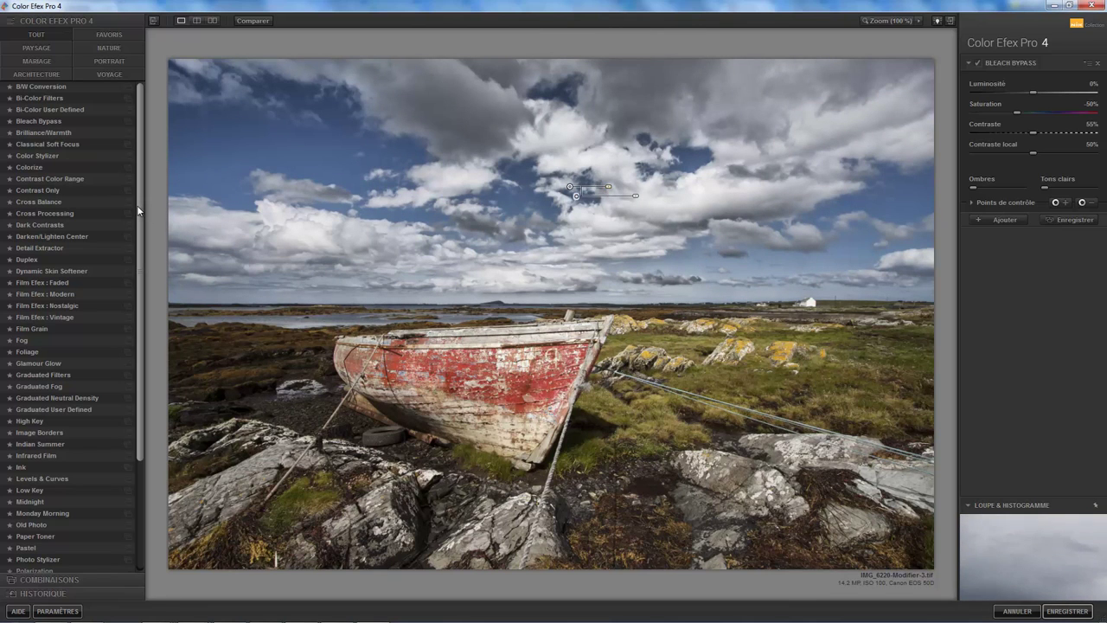
click(1008, 219)
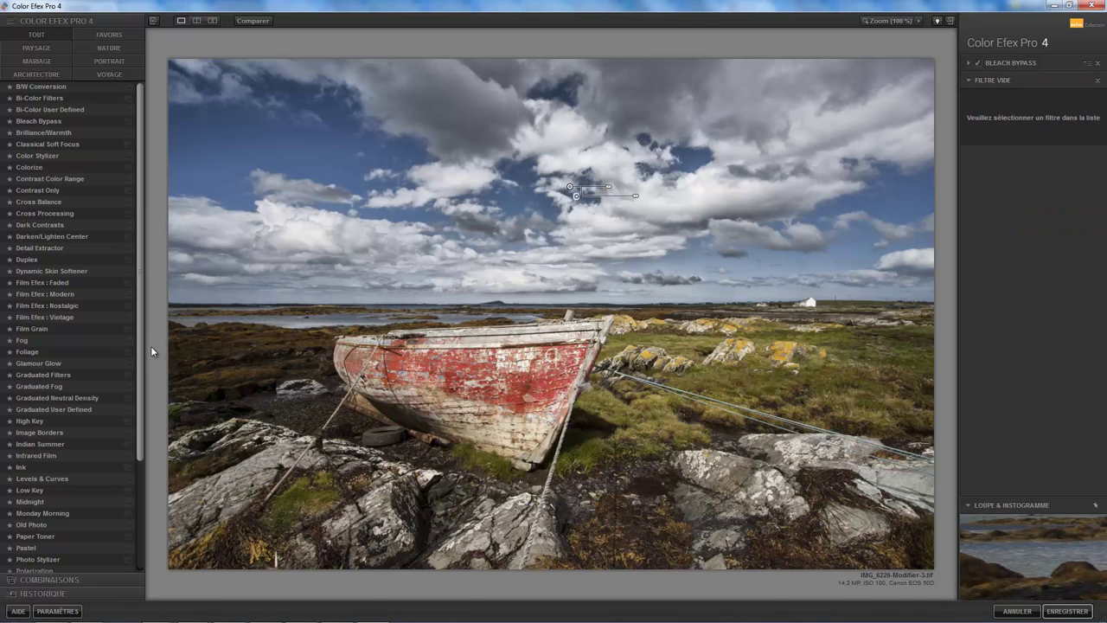
Stack Tonal Contrast with a widened sky control point, then add another empty filter slot
drag(138, 341, 143, 466)
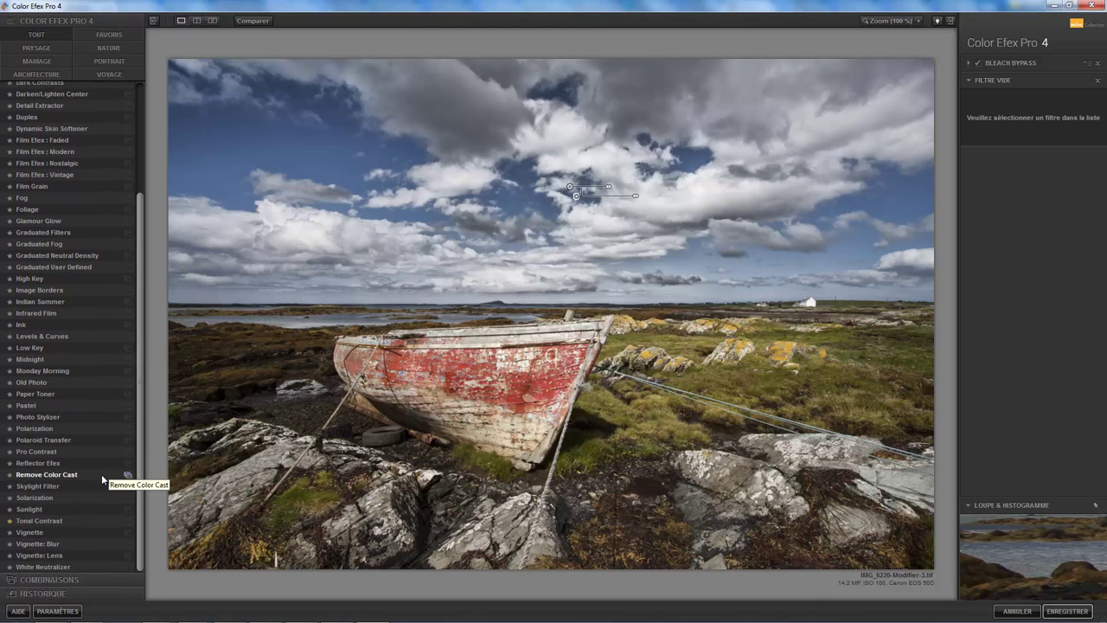
click(66, 519)
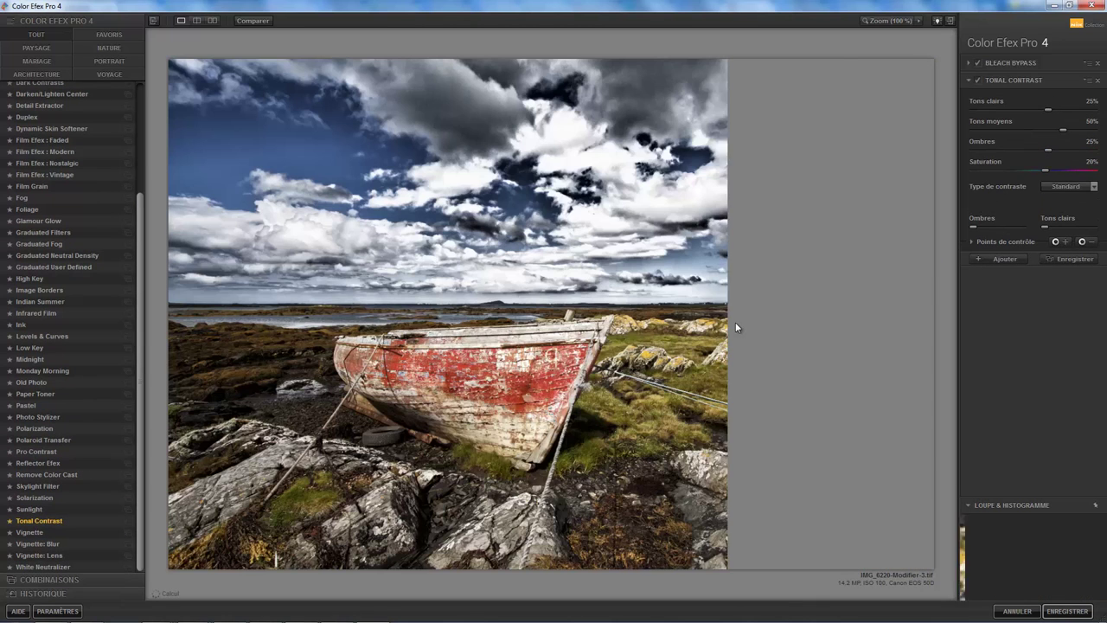
click(1065, 241)
click(541, 188)
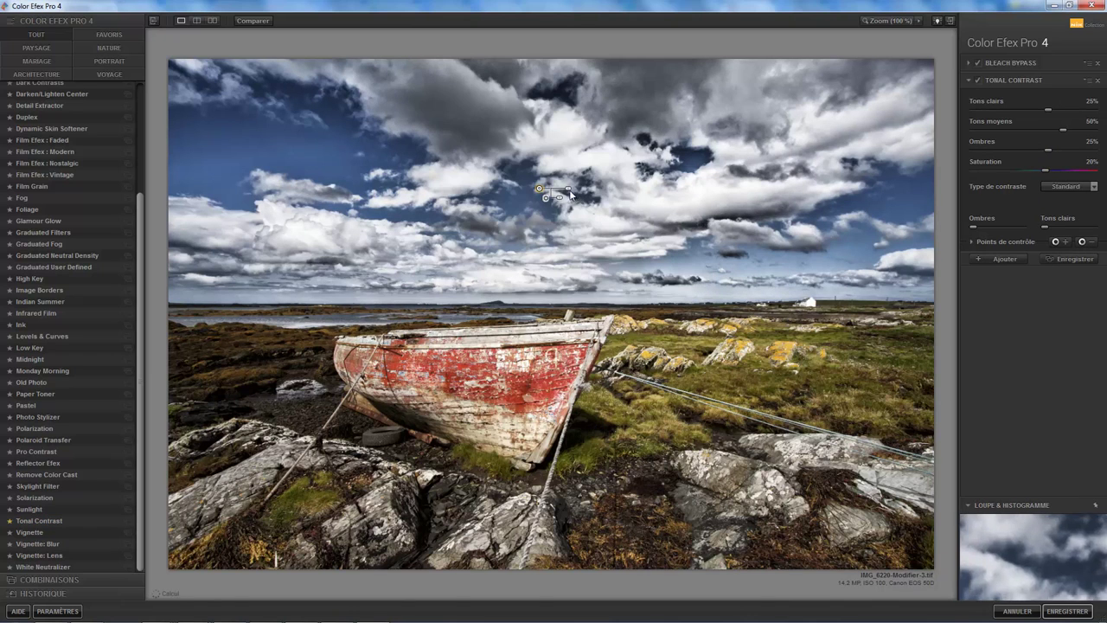
drag(570, 189, 581, 192)
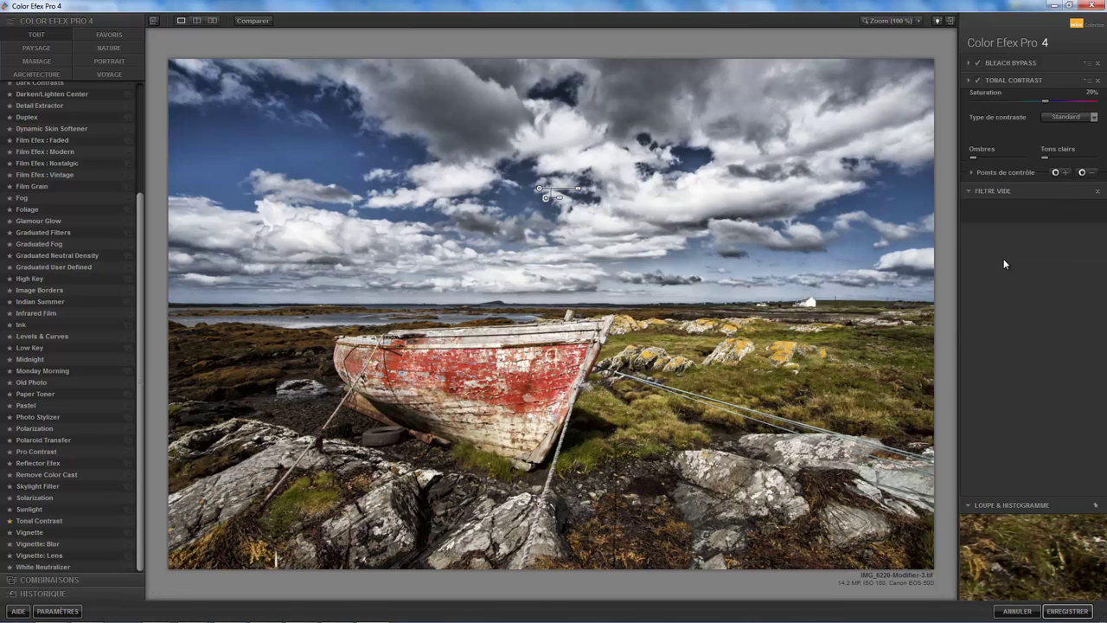
click(1004, 260)
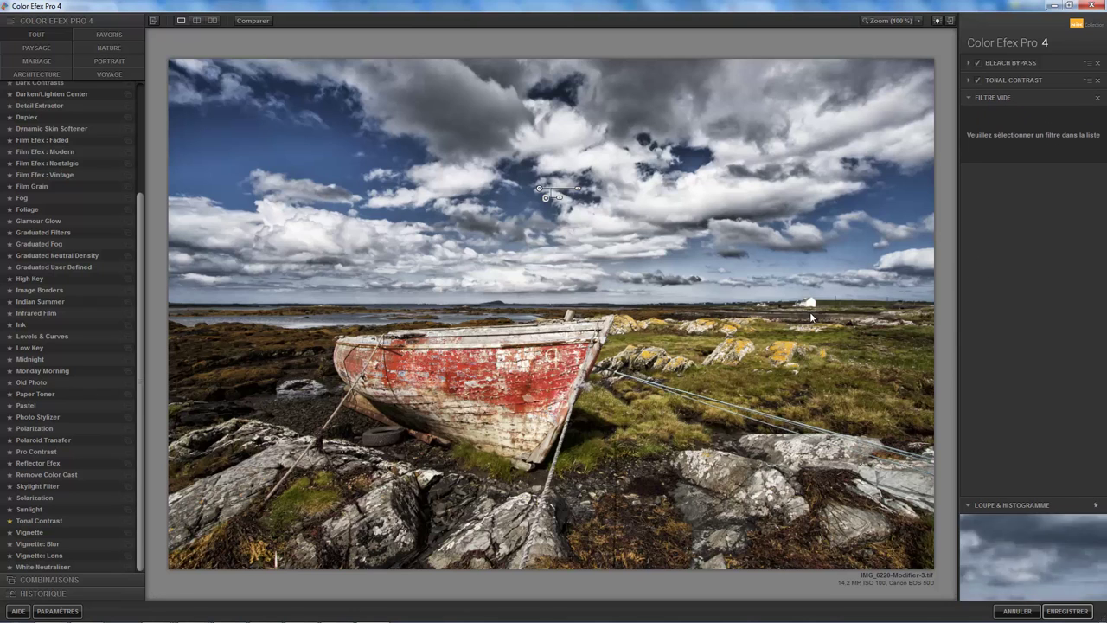
Add Graduated Fog at 5° rotation, 56% vertical shift and 47% opacity, then save to Lightroom
click(39, 244)
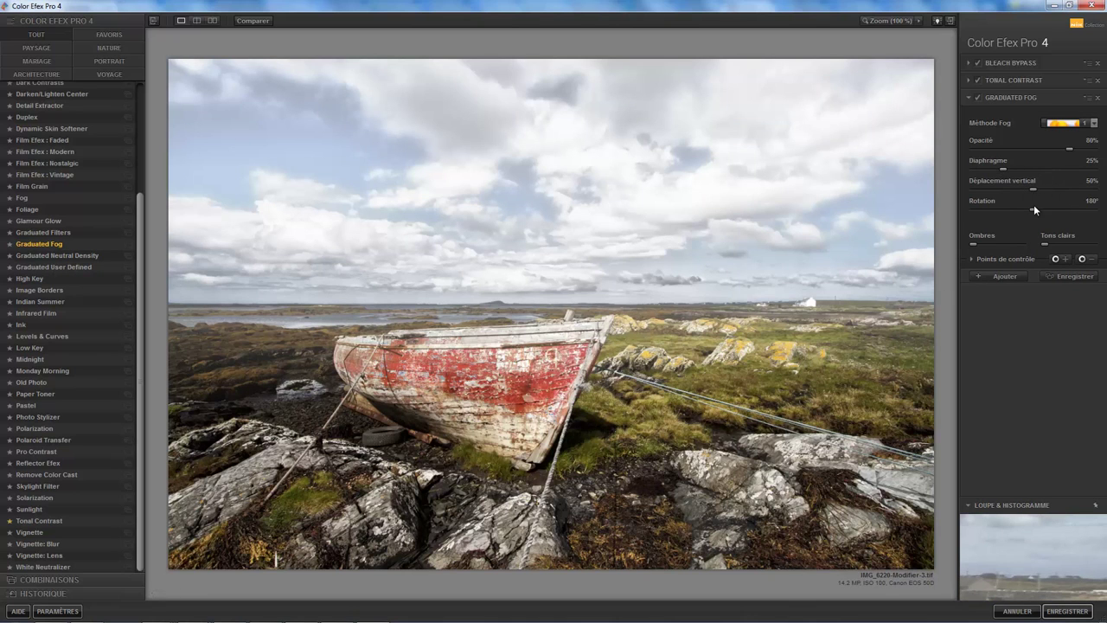
drag(1030, 211, 973, 209)
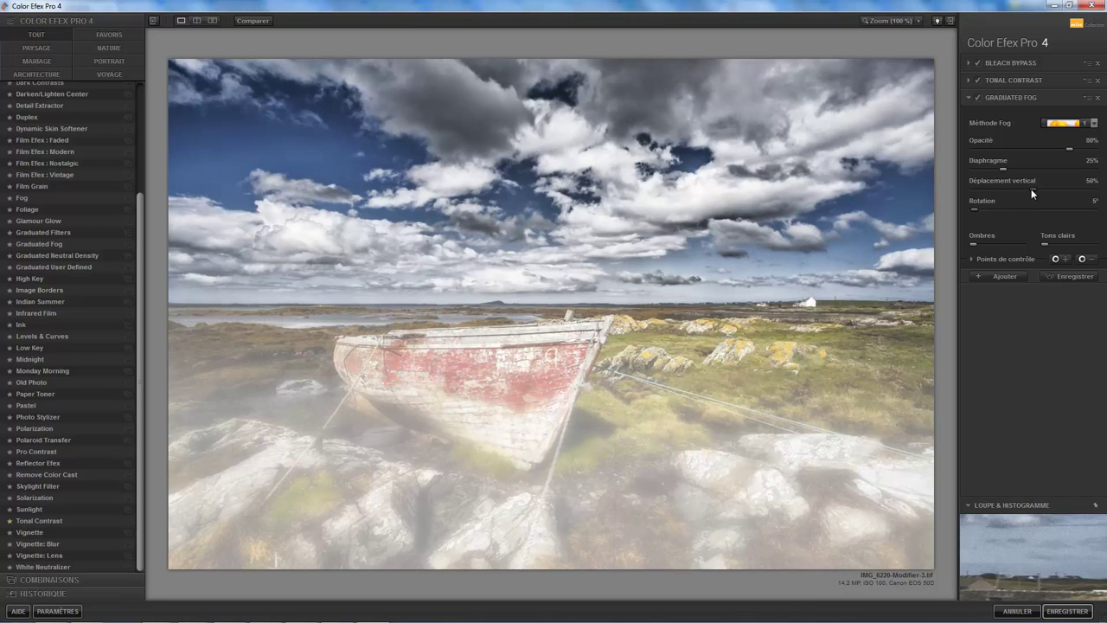
mouse_move(1032, 188)
mouse_down()
mouse_move(1012, 187)
mouse_move(1041, 192)
mouse_up()
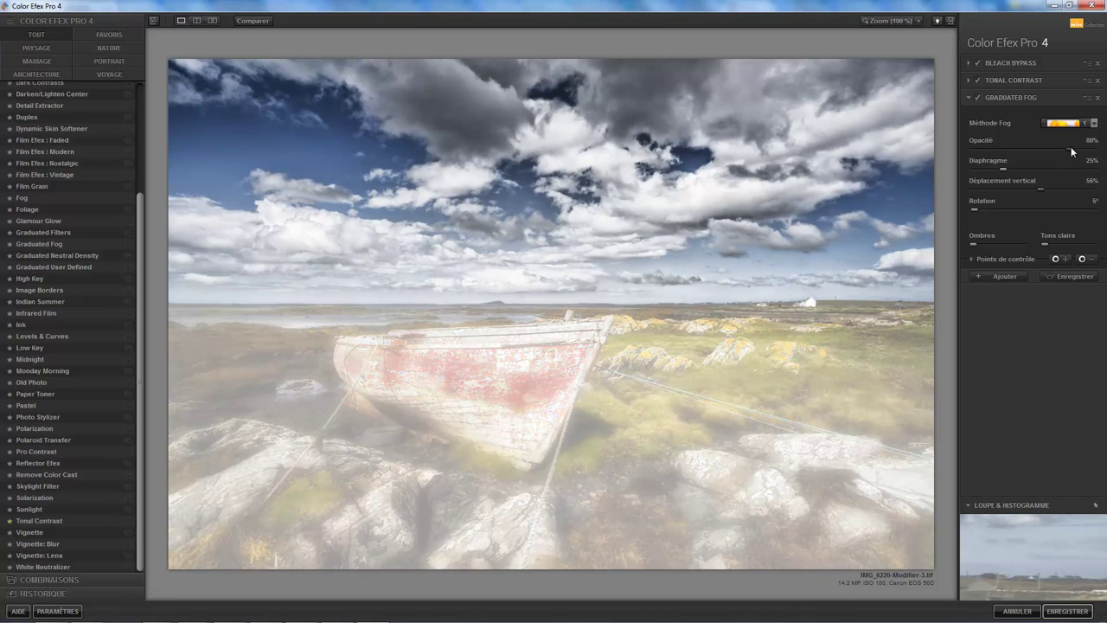
drag(1071, 146, 1029, 150)
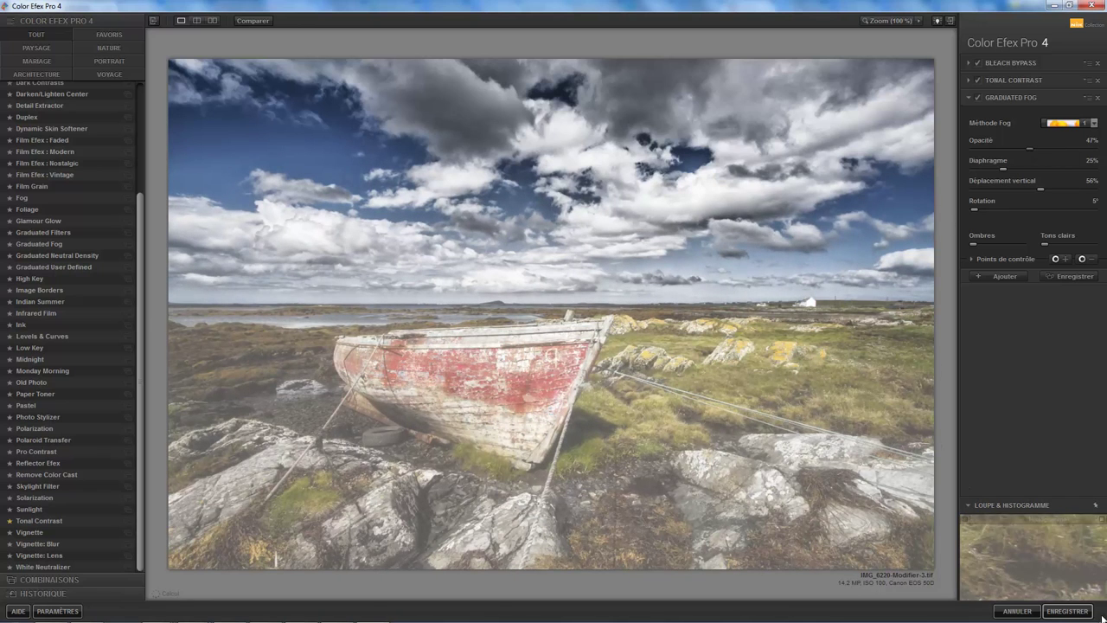
click(1067, 610)
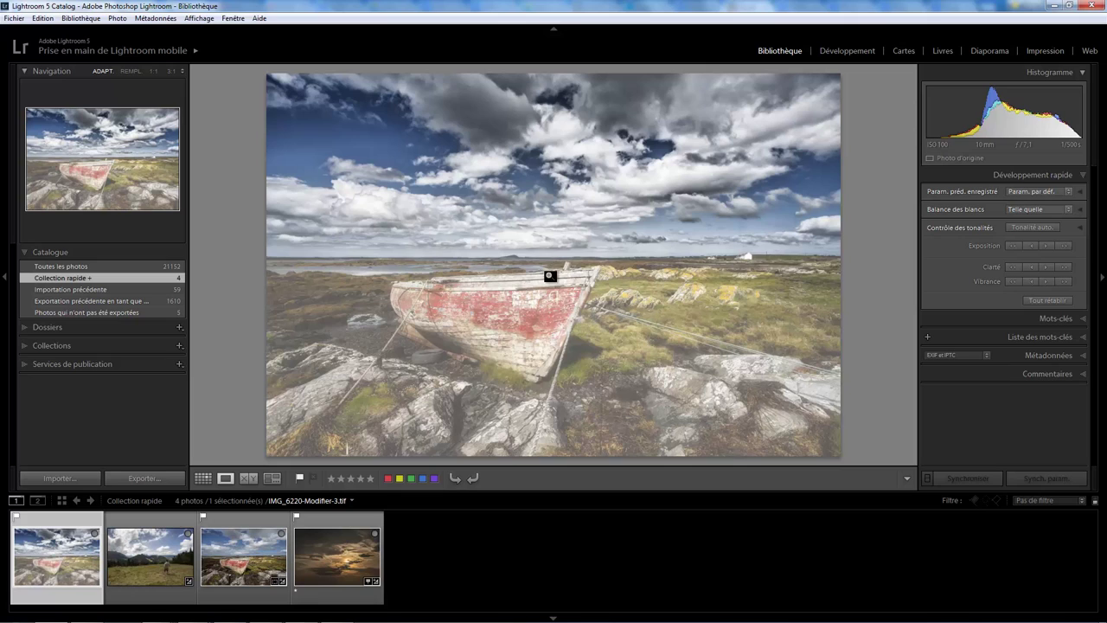
Reopen IMG_6220-Modifier-3.tif in Color Efex Pro 4, editing the original file instead of a copy
right_click(542, 265)
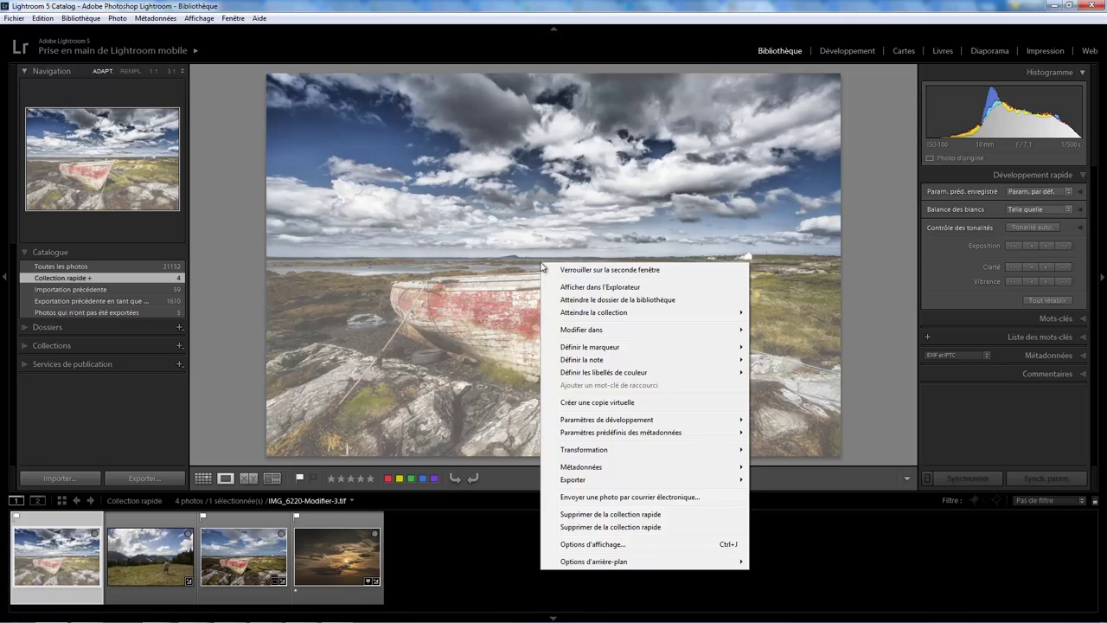
mouse_move(581, 329)
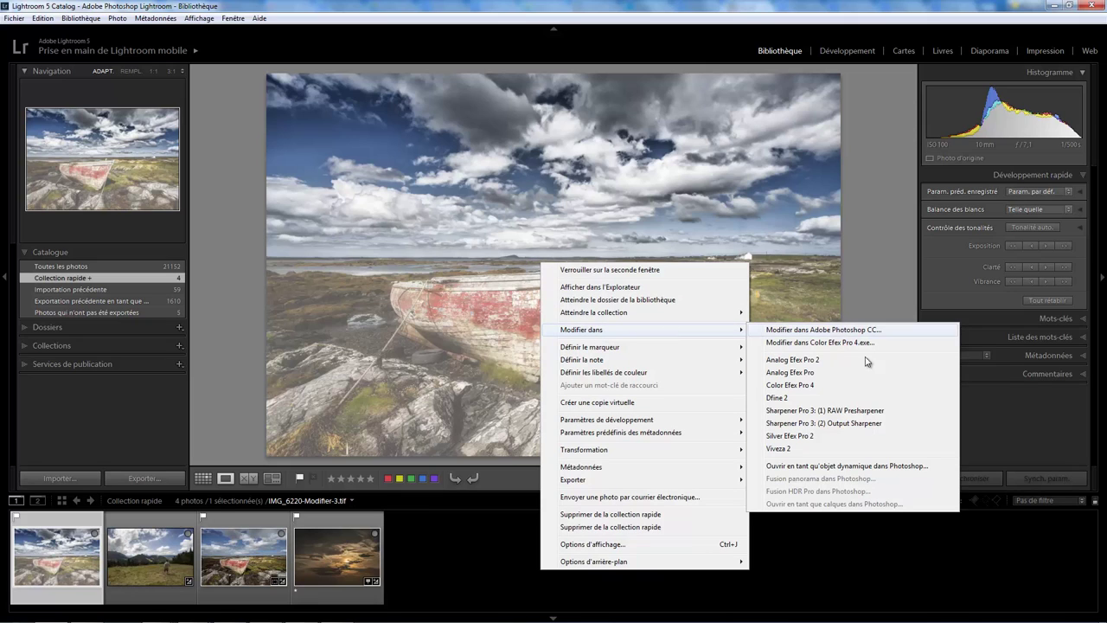
click(802, 389)
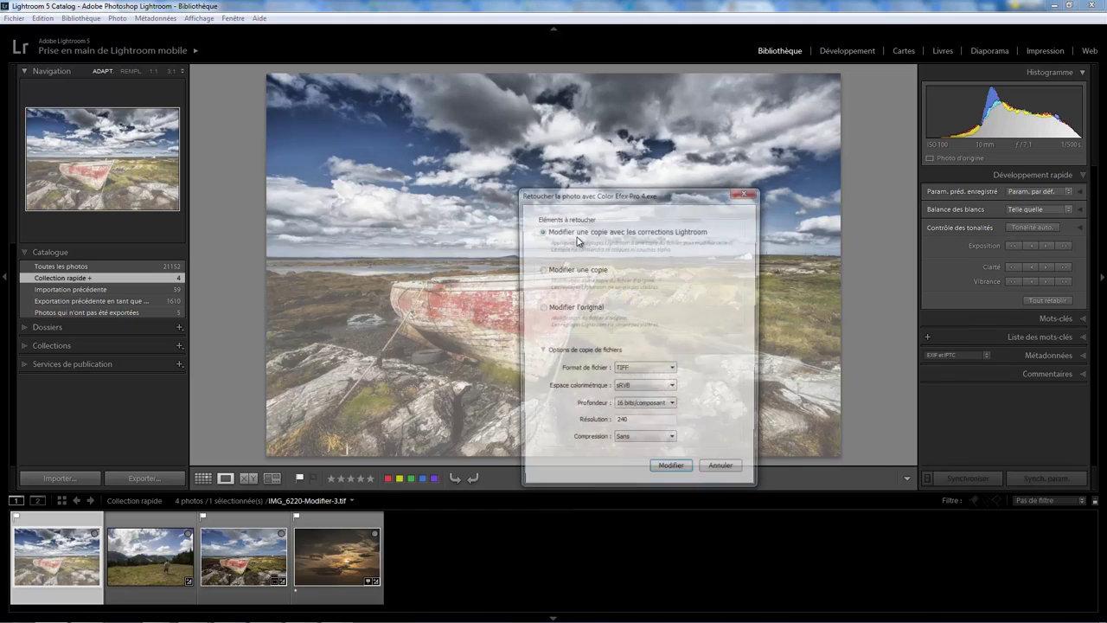
click(563, 313)
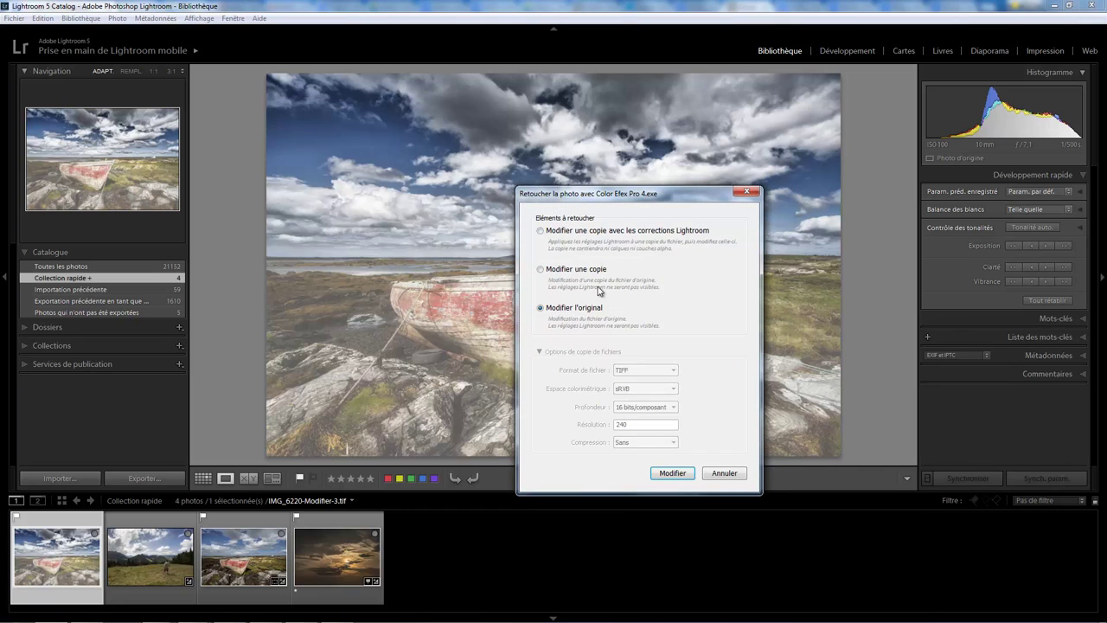
click(673, 474)
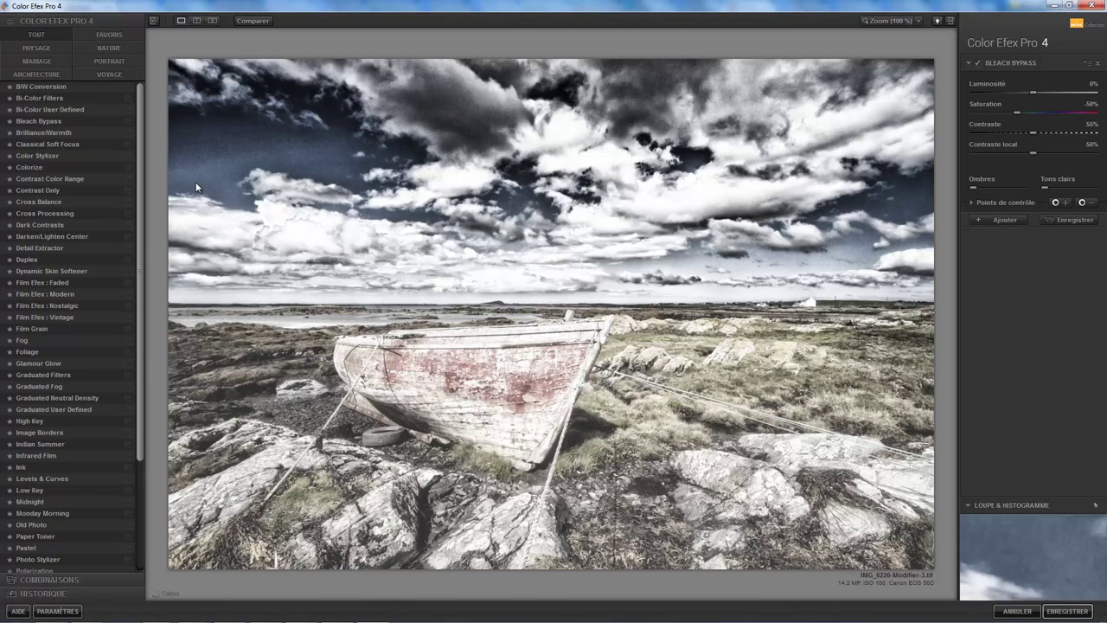
Delete the Bleach Bypass filter and close Color Efex Pro 4 with Annuler
click(1098, 64)
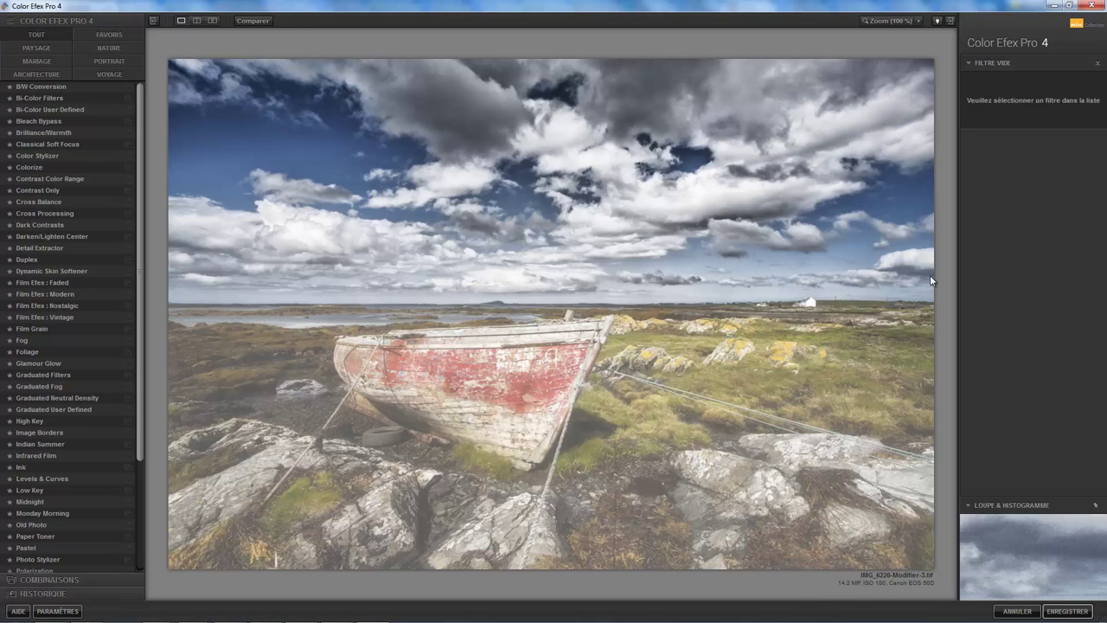
click(1025, 611)
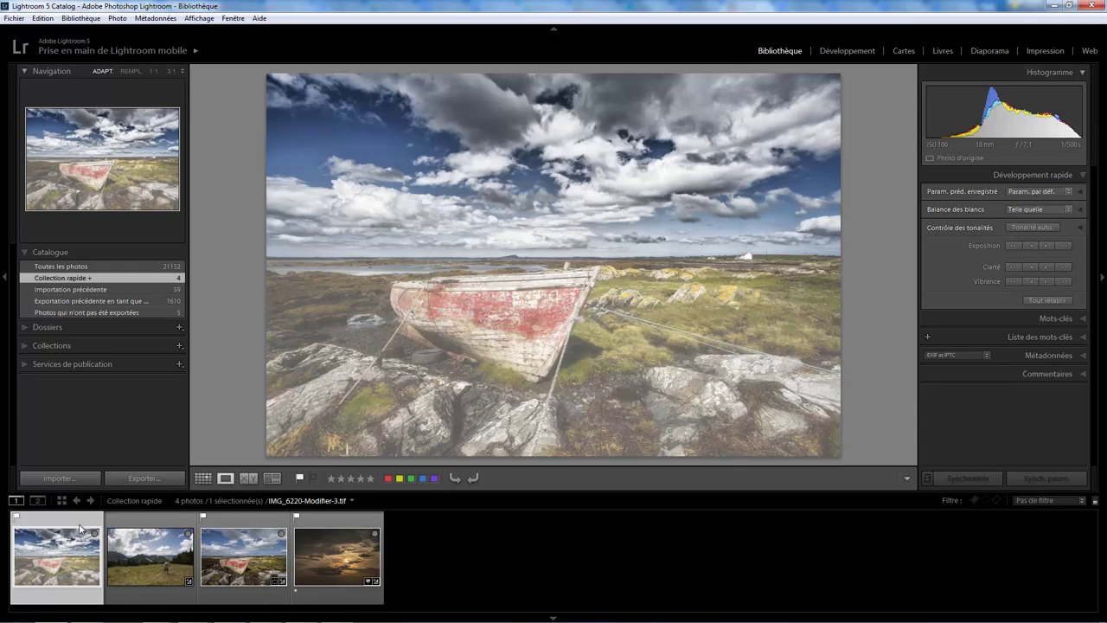
Drop the TIF from the quick collection and send IMG_6220.CR2 to Color Efex Pro 4 as a corrected TIFF copy
key(b)
click(152, 558)
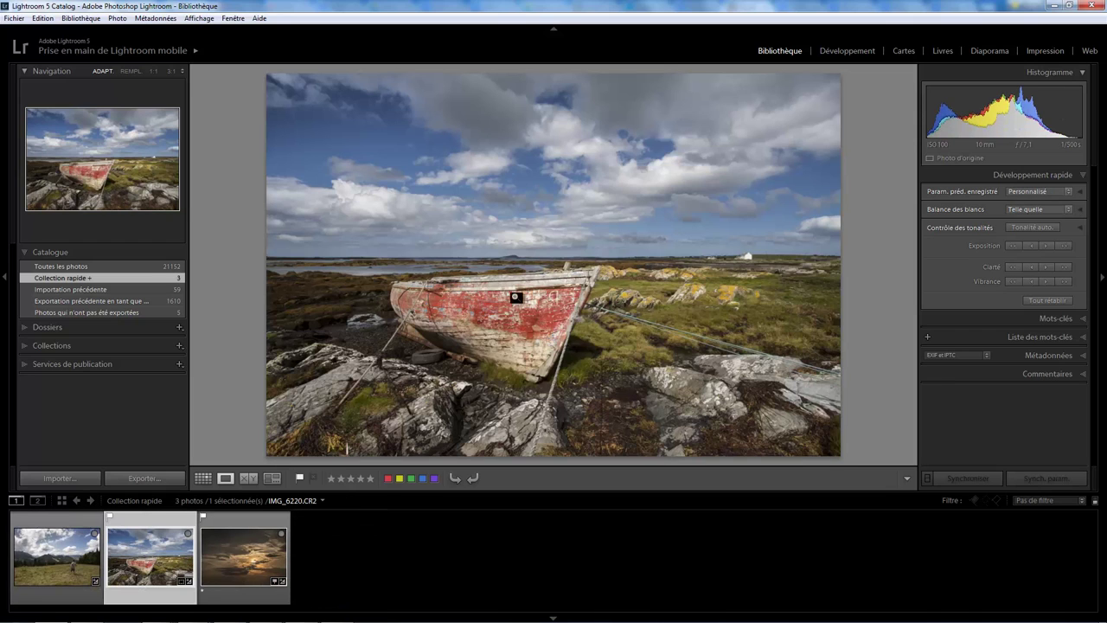
right_click(477, 284)
mouse_move(516, 347)
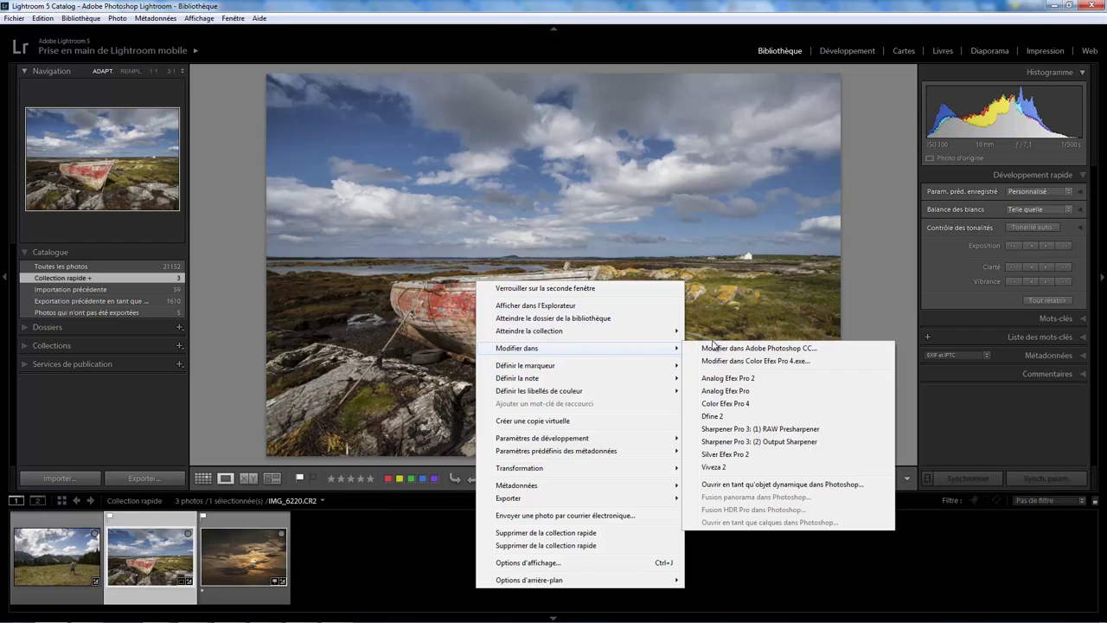
click(749, 403)
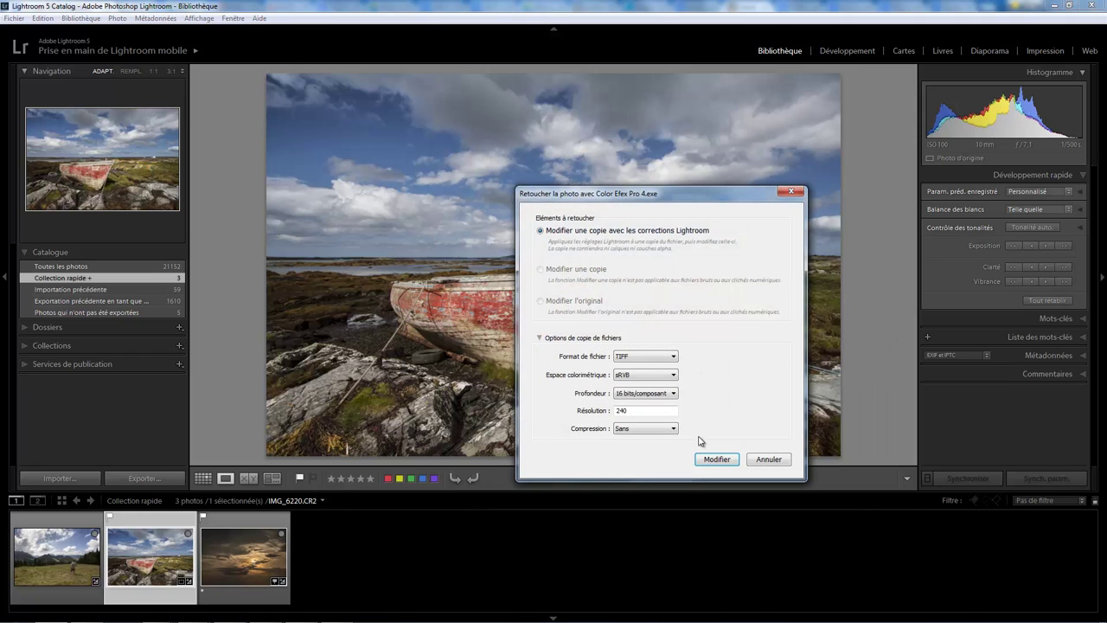
click(716, 460)
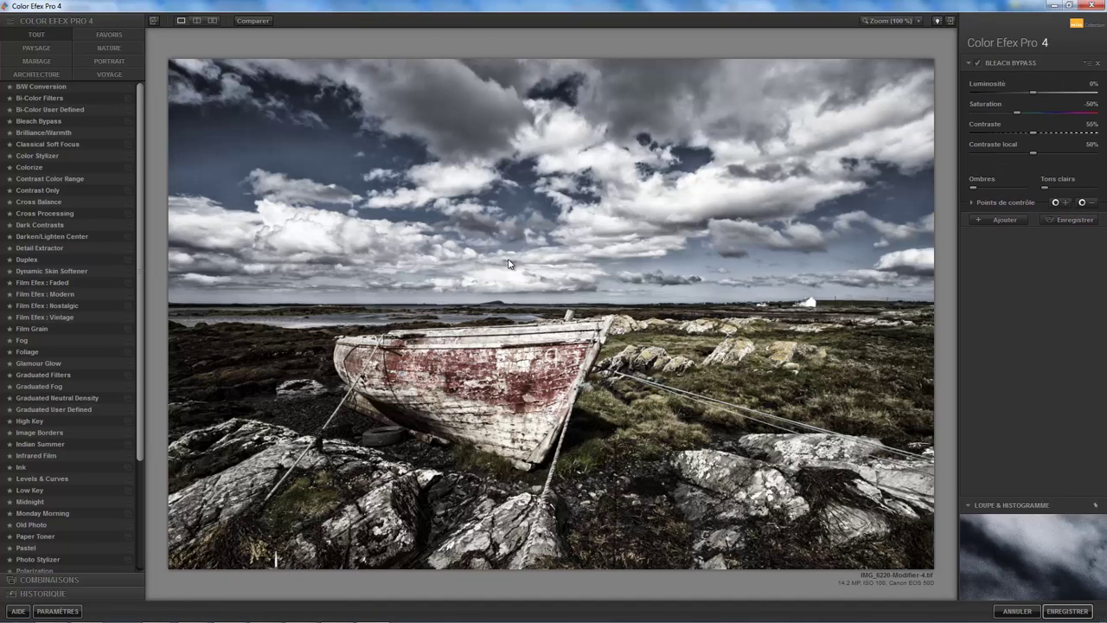
Preview Film Efex: Faded and Dynamic Skin Softener, settling on the Duplex filter
click(45, 282)
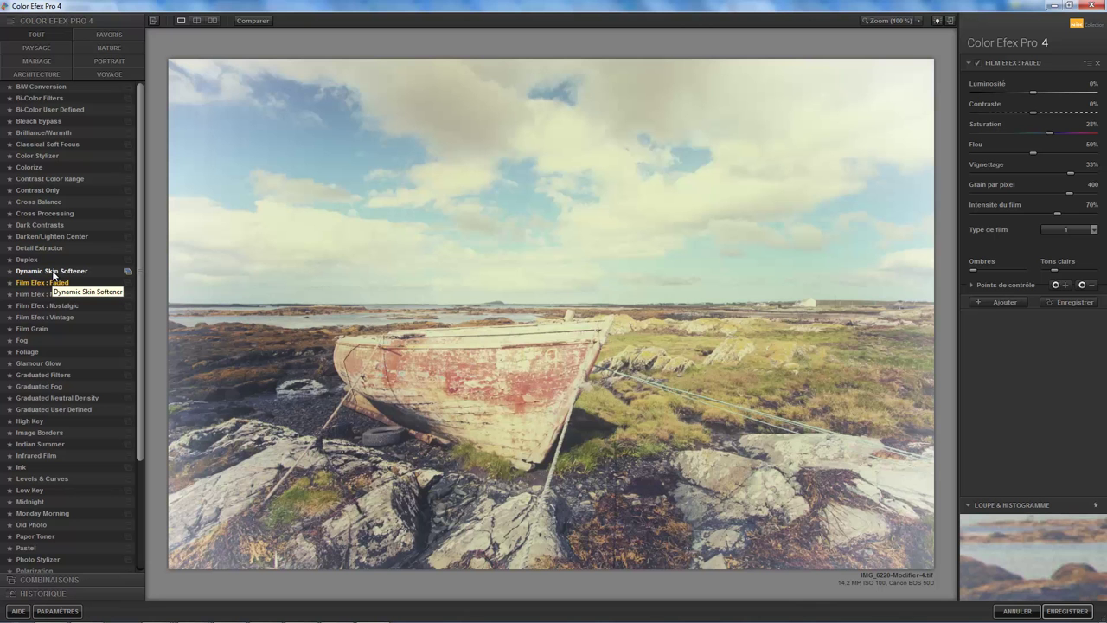
click(52, 272)
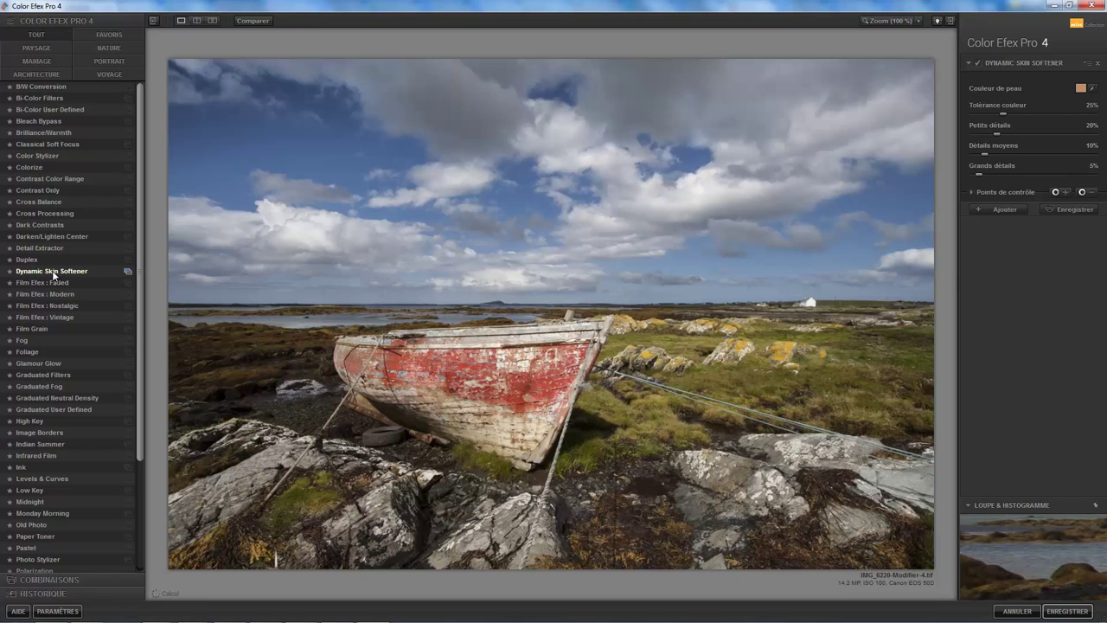
click(45, 260)
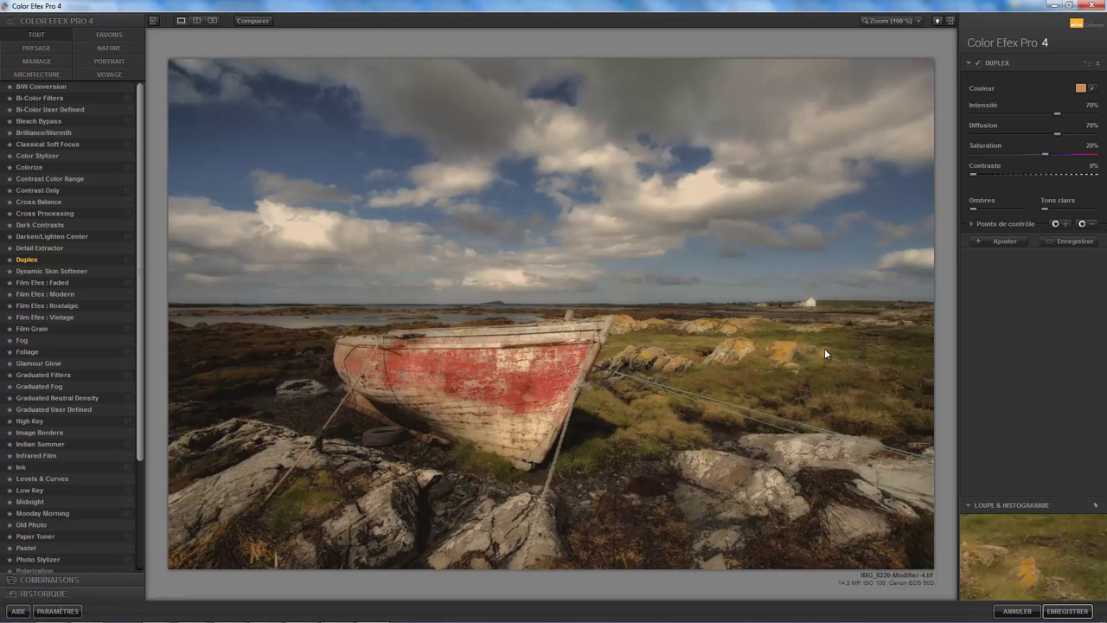
Cancel Color Efex and open IMG_6220.CR2 in Photoshop as a smart object
click(1017, 611)
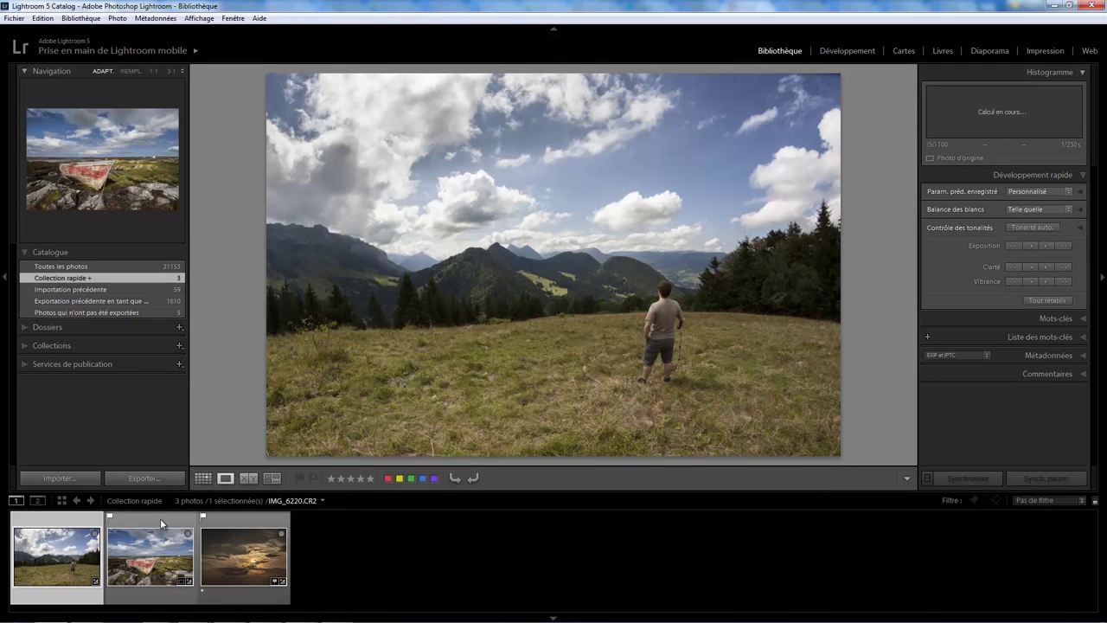
click(160, 519)
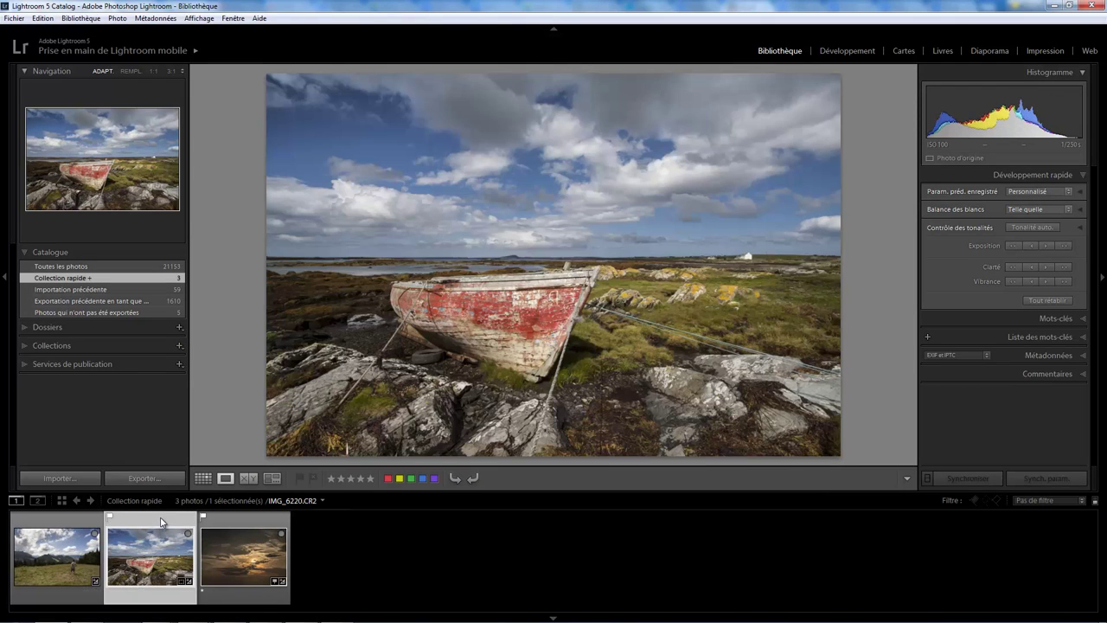
right_click(544, 227)
mouse_move(605, 292)
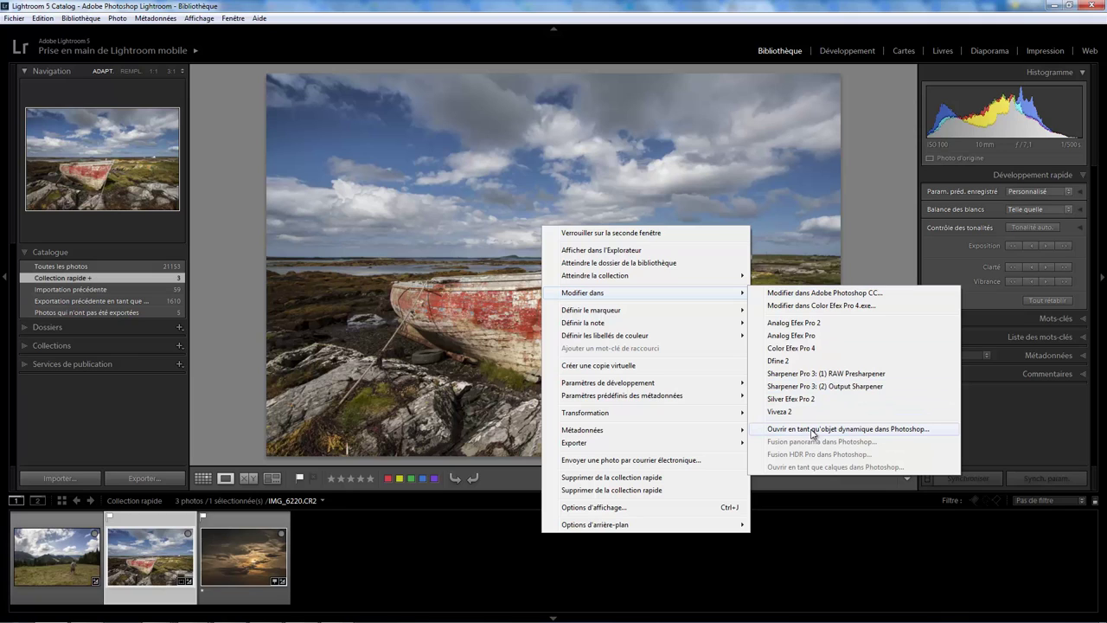
click(811, 429)
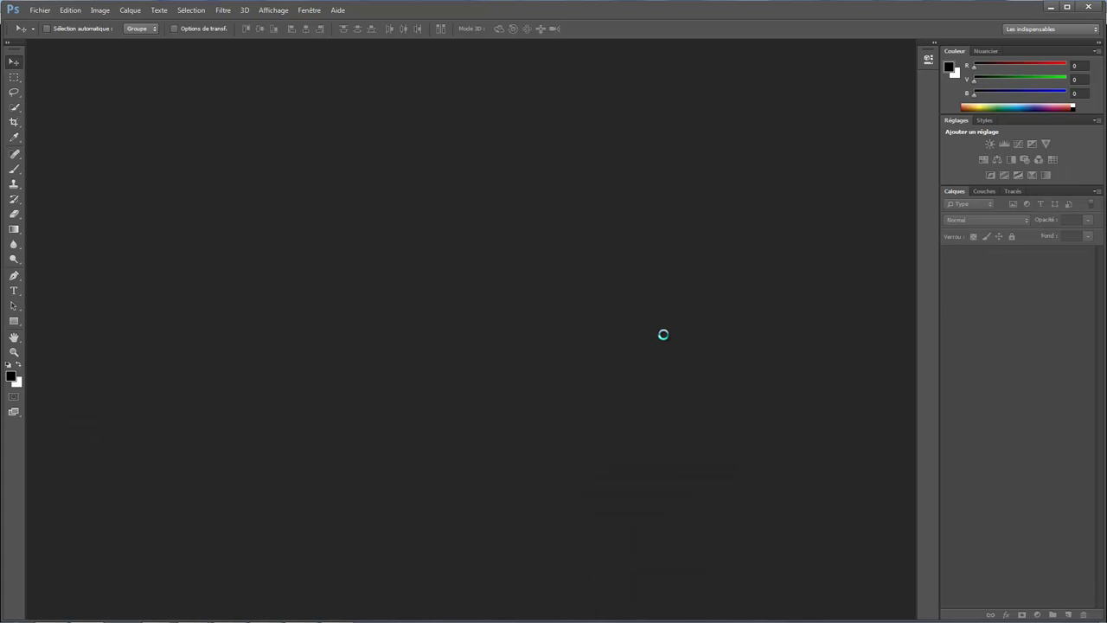
Open the smart object keeping its embedded ProPhoto RGB profile and launch Color Efex Pro 4 from Filtre > Nik Collection
click(671, 312)
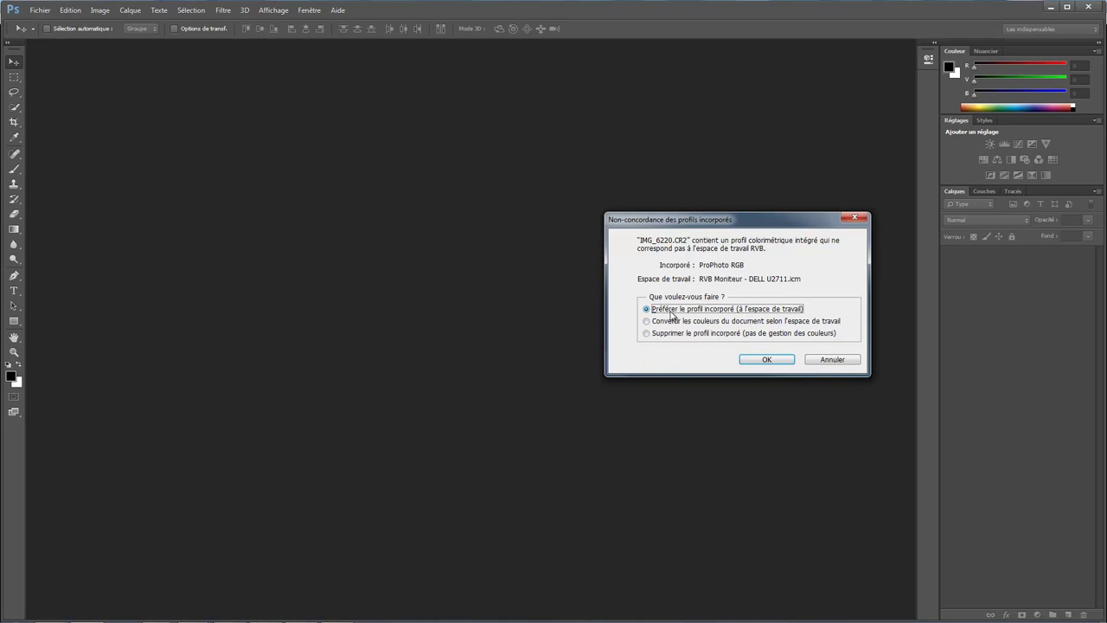
click(770, 359)
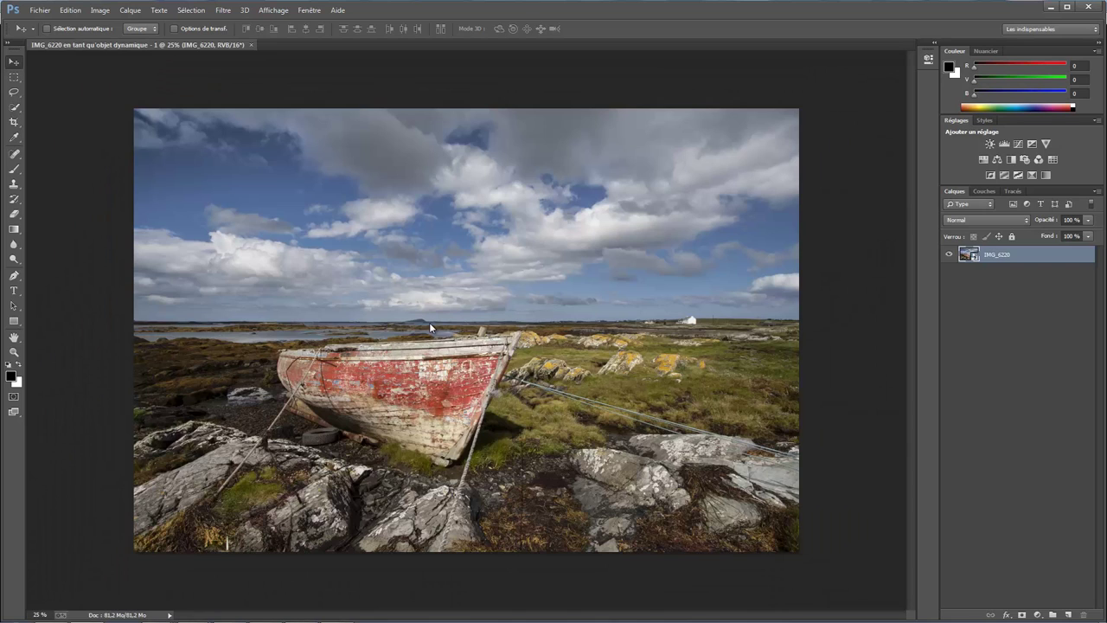
click(225, 11)
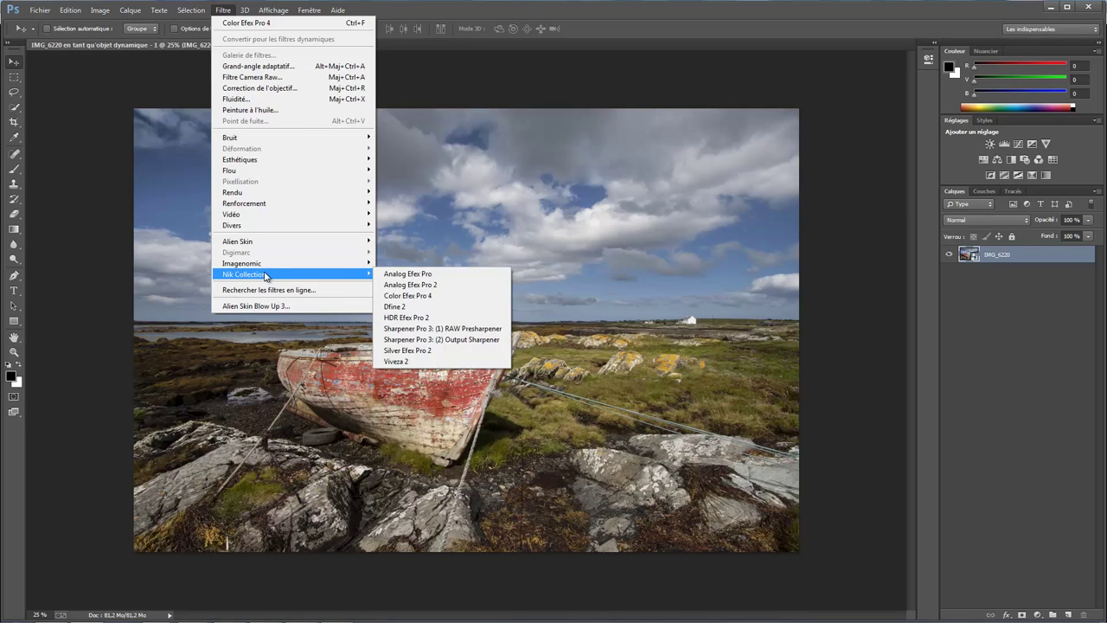
mouse_move(245, 274)
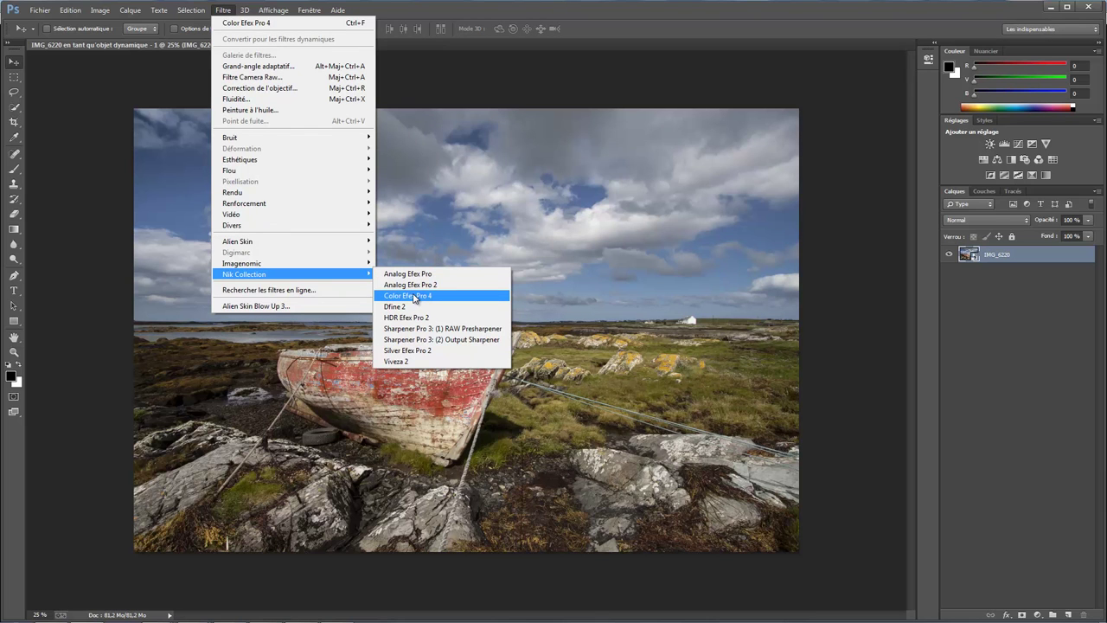
click(415, 298)
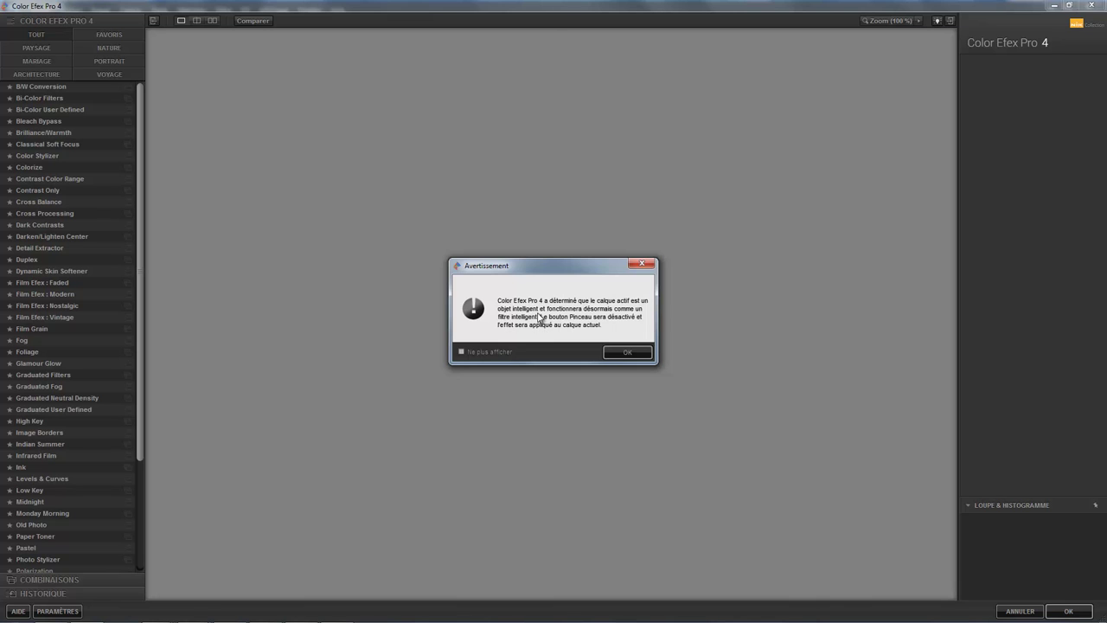
Dismiss the smart-filter warning and place a control point in the upper-left sky
click(637, 353)
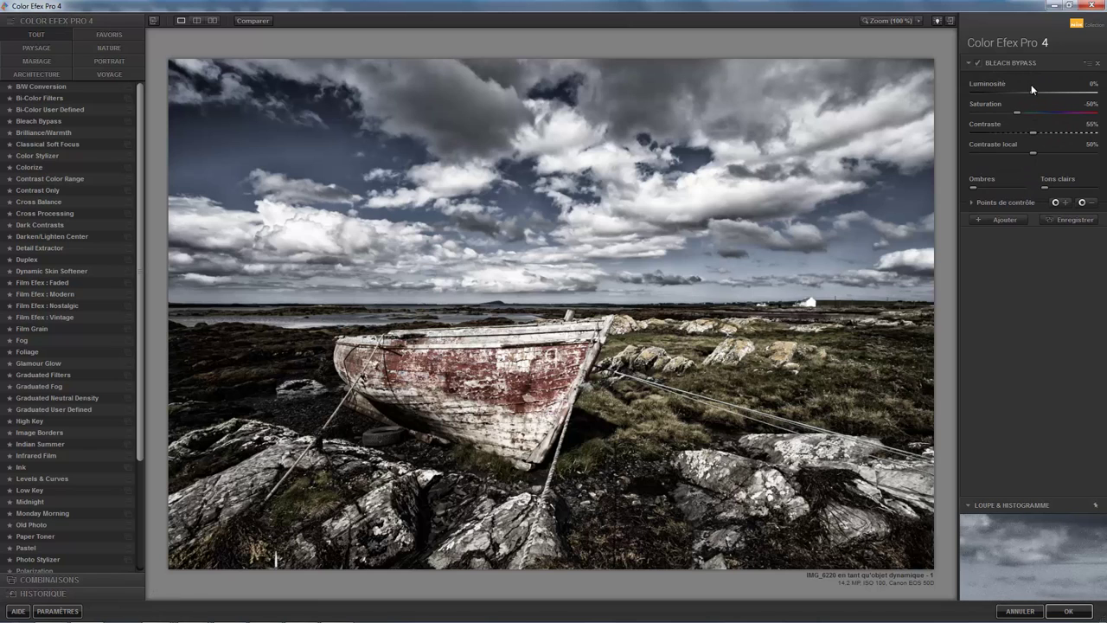
click(1060, 203)
click(310, 156)
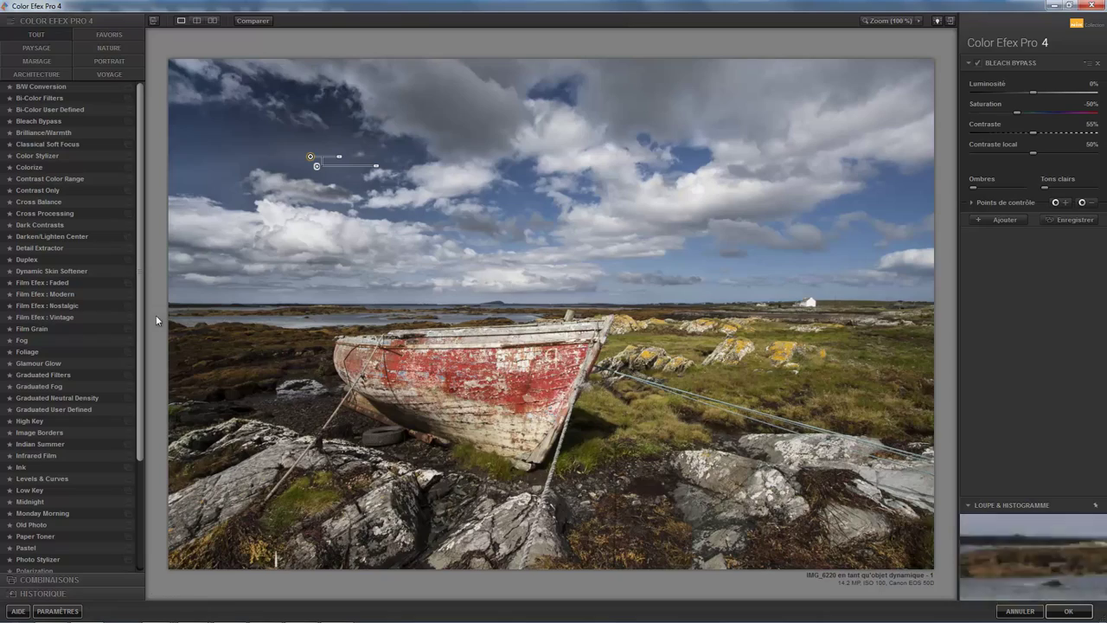
Stack Film Grain and Indian Summer after Bleach Bypass and apply the filters to the photo
click(1006, 219)
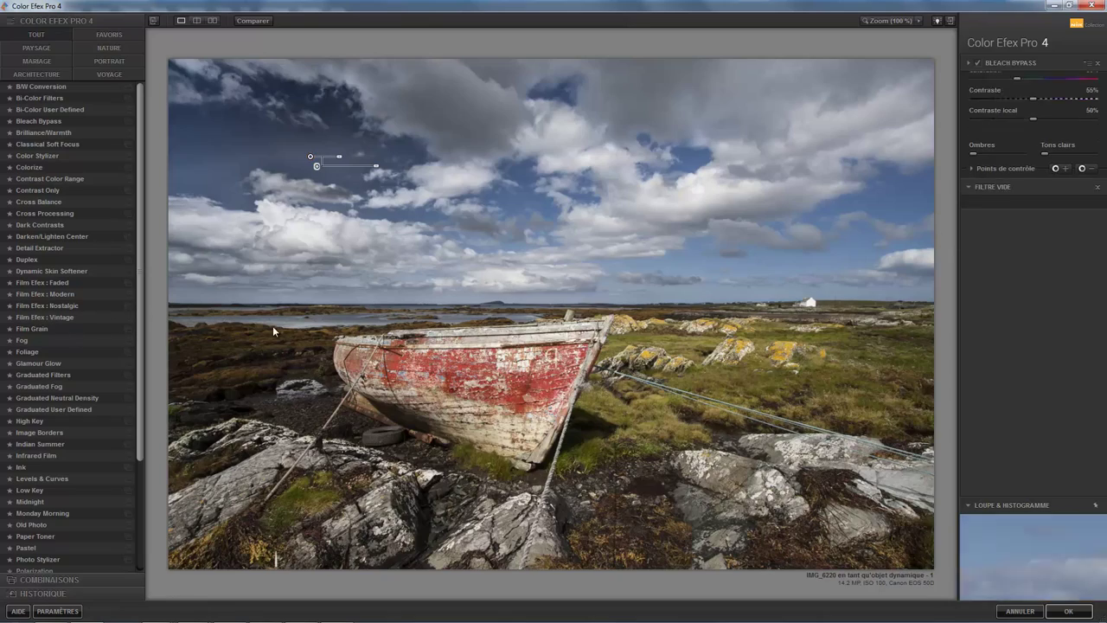
click(35, 330)
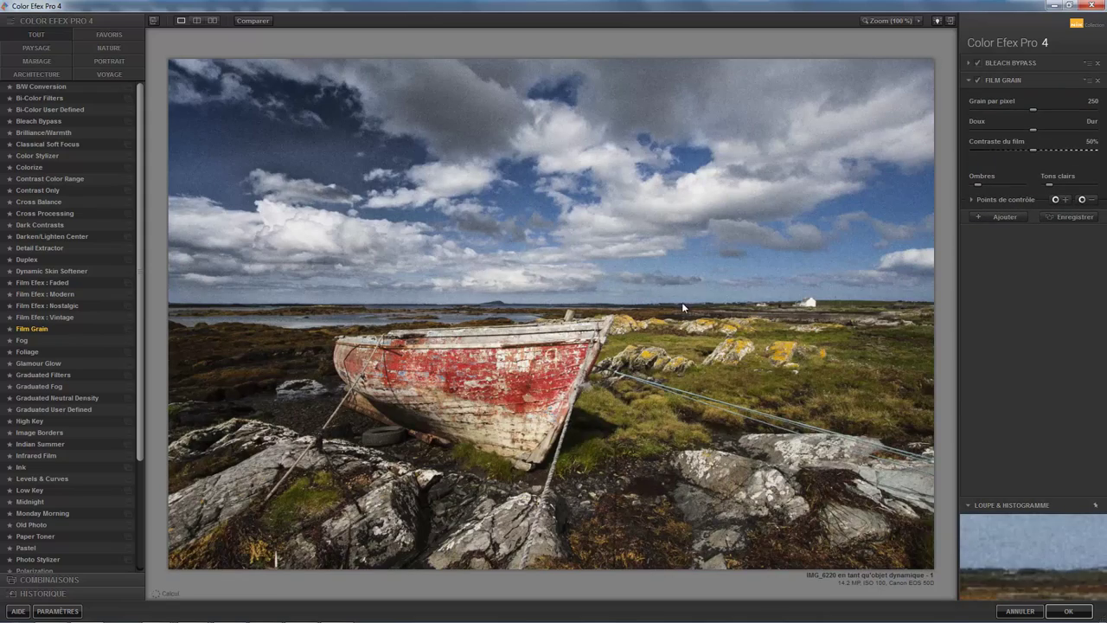
click(1004, 217)
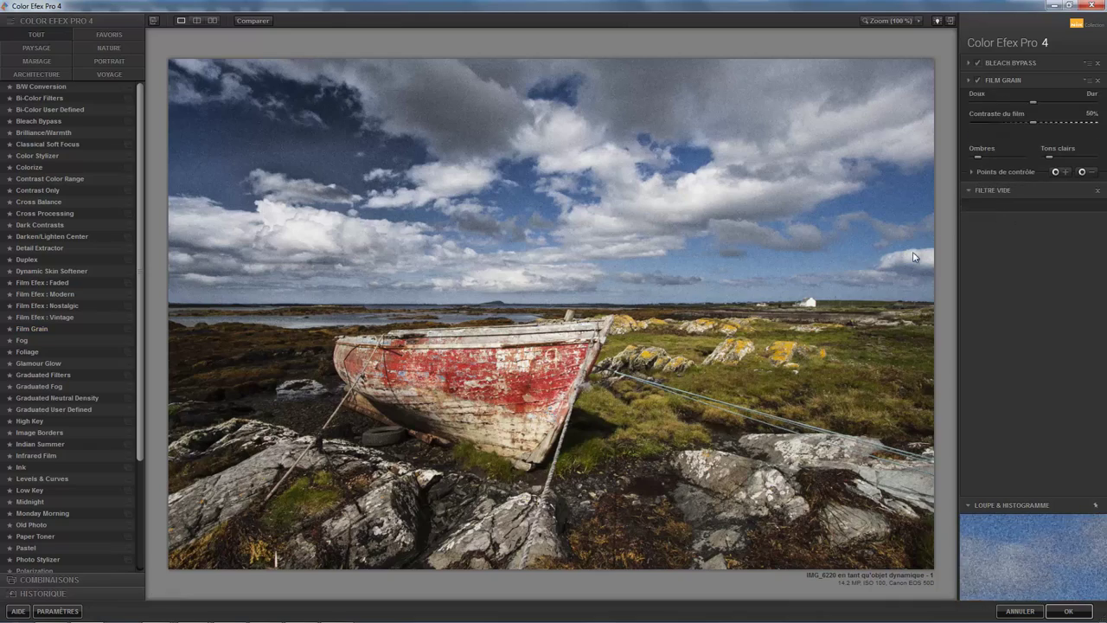
click(40, 444)
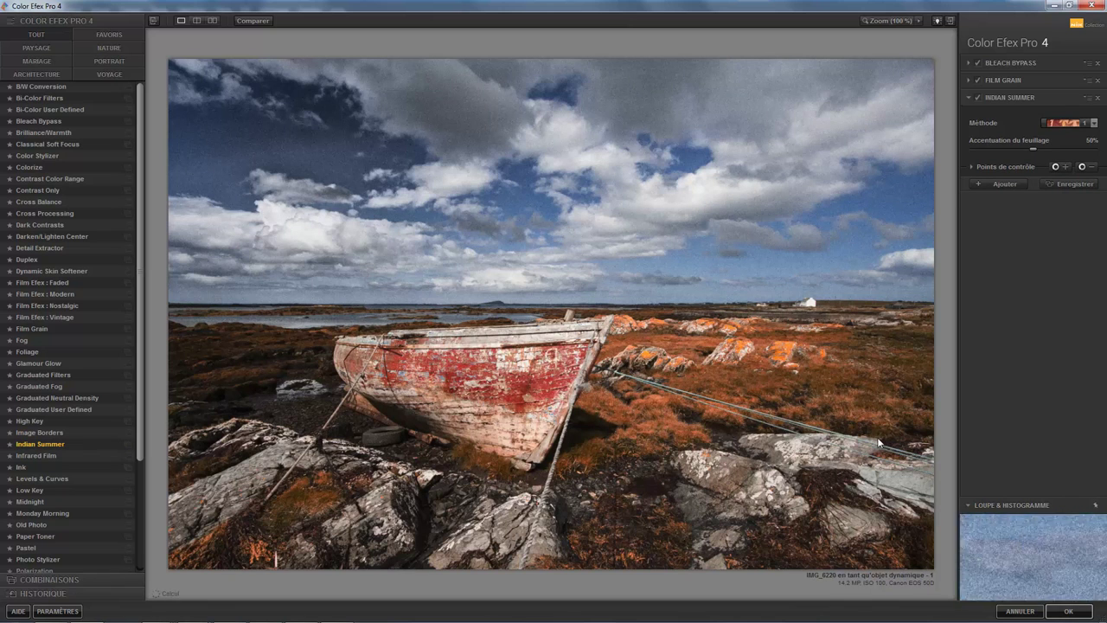
click(1068, 610)
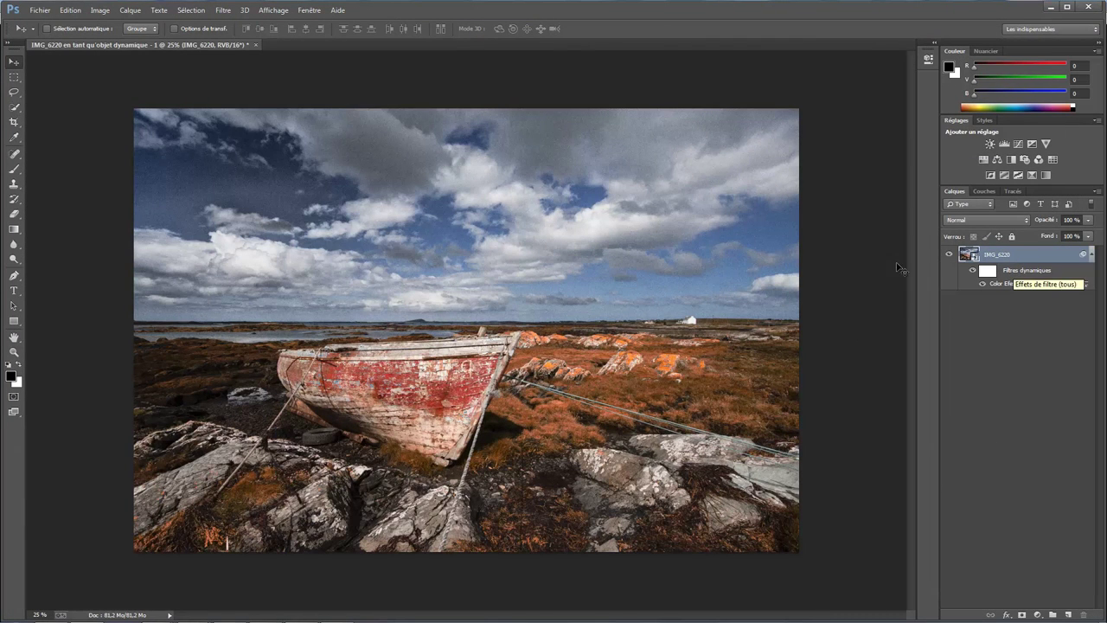
Save IMG_6220-Modifier-2.psd while closing it, then leave Photoshop for Lightroom
click(256, 45)
click(494, 230)
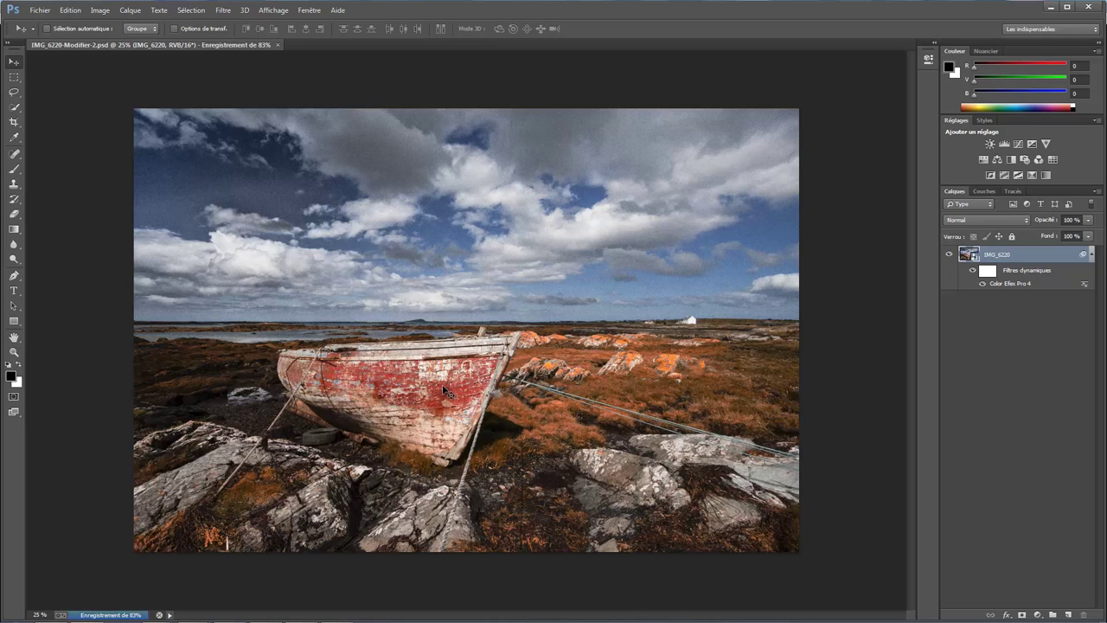
key(ctrl+w)
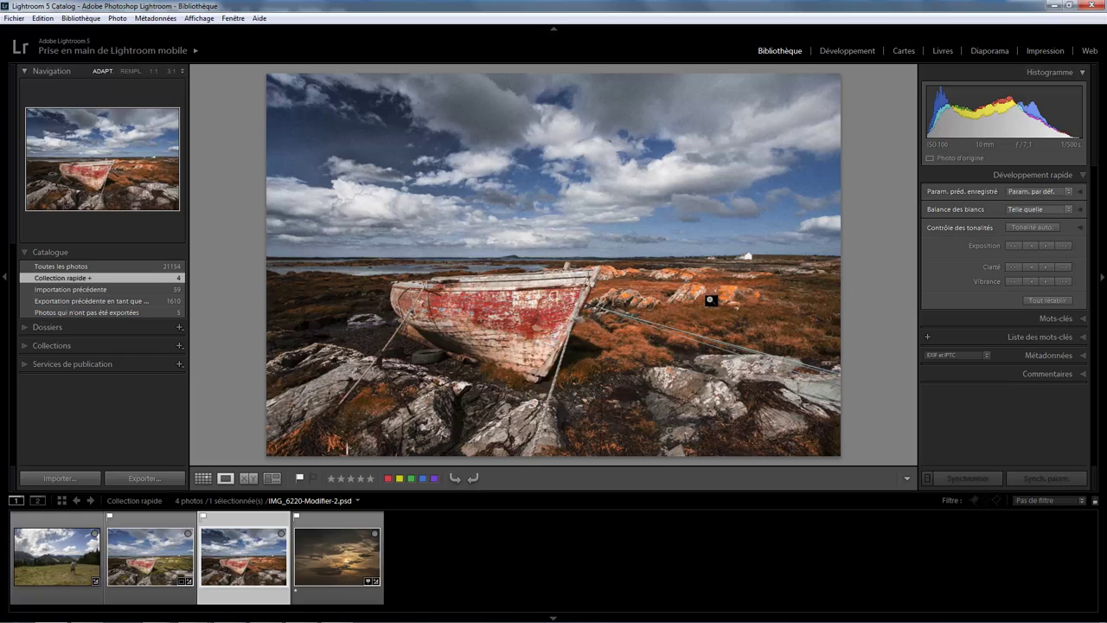
Send the original IMG_6220-Modifier-2.psd from Lightroom to Photoshop CC via 'Modifier l'original'
right_click(260, 549)
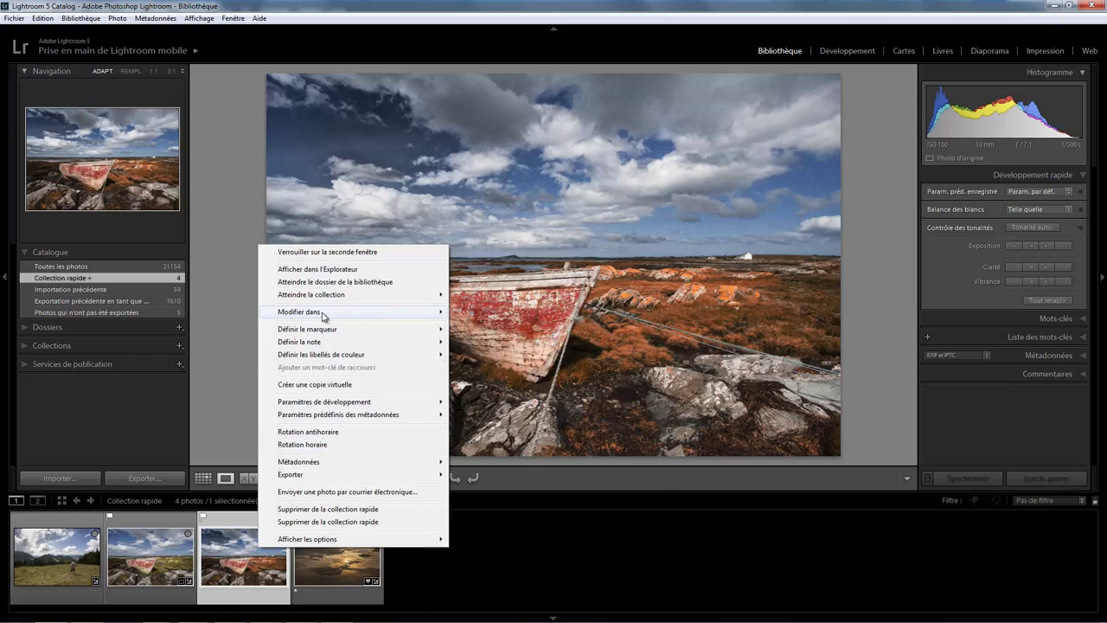
mouse_move(299, 311)
click(515, 313)
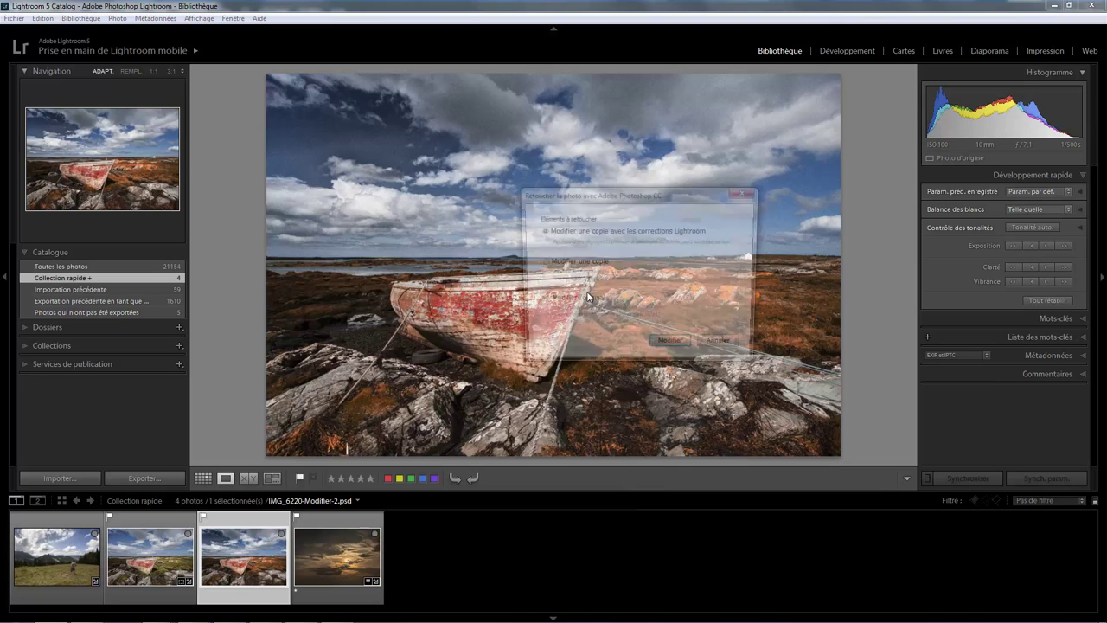
click(556, 303)
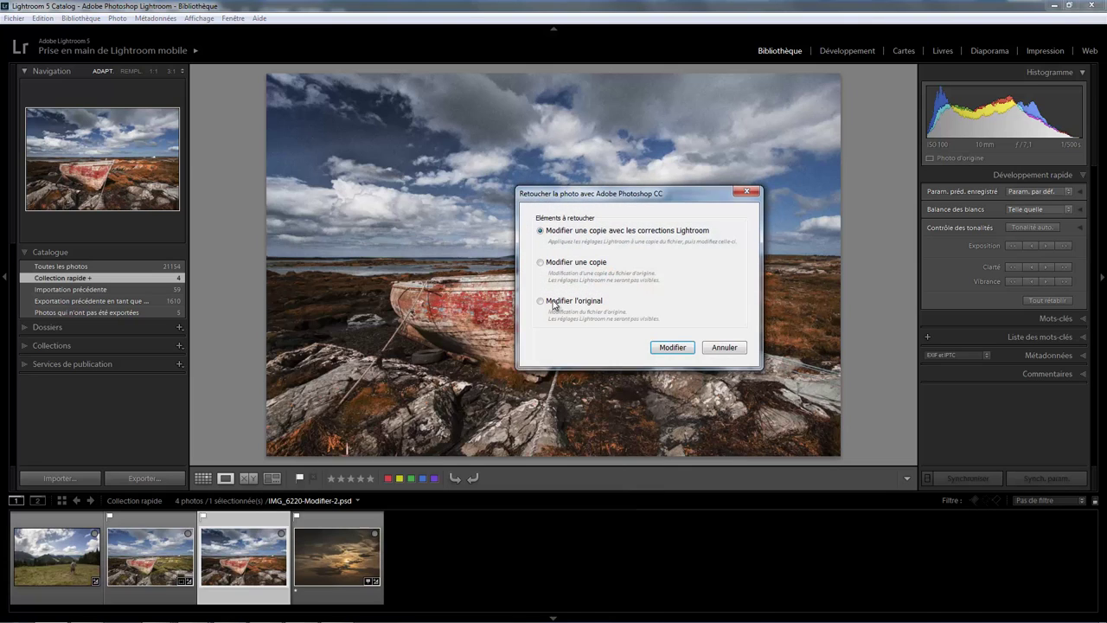
click(670, 348)
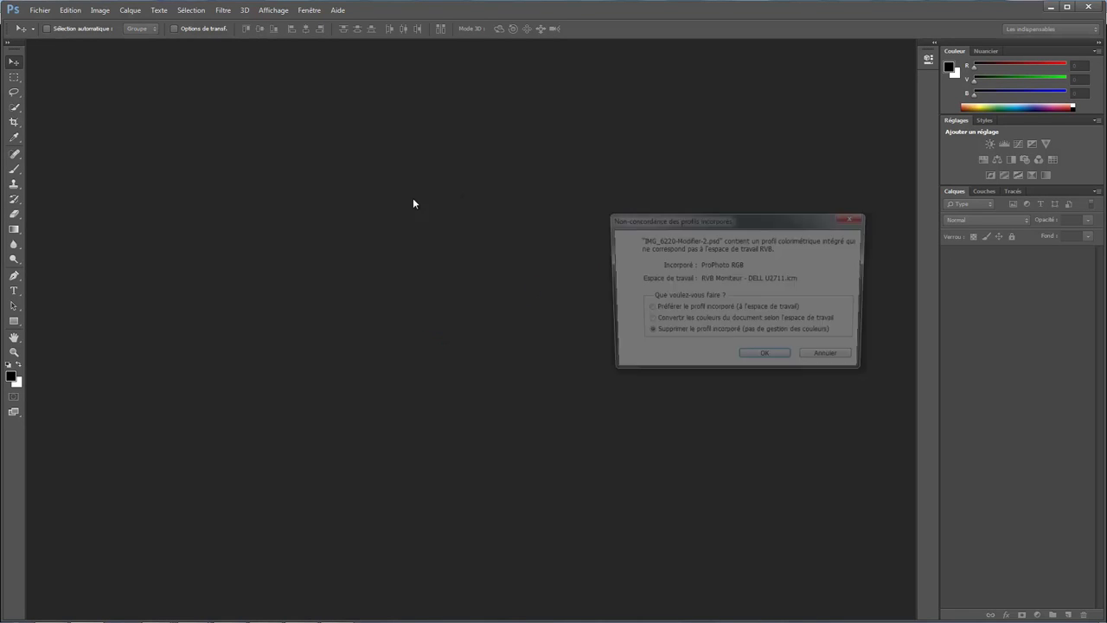
Open the PSD keeping its embedded ProPhoto RGB profile and reopen the Color Efex Pro 4 smart filter
click(704, 309)
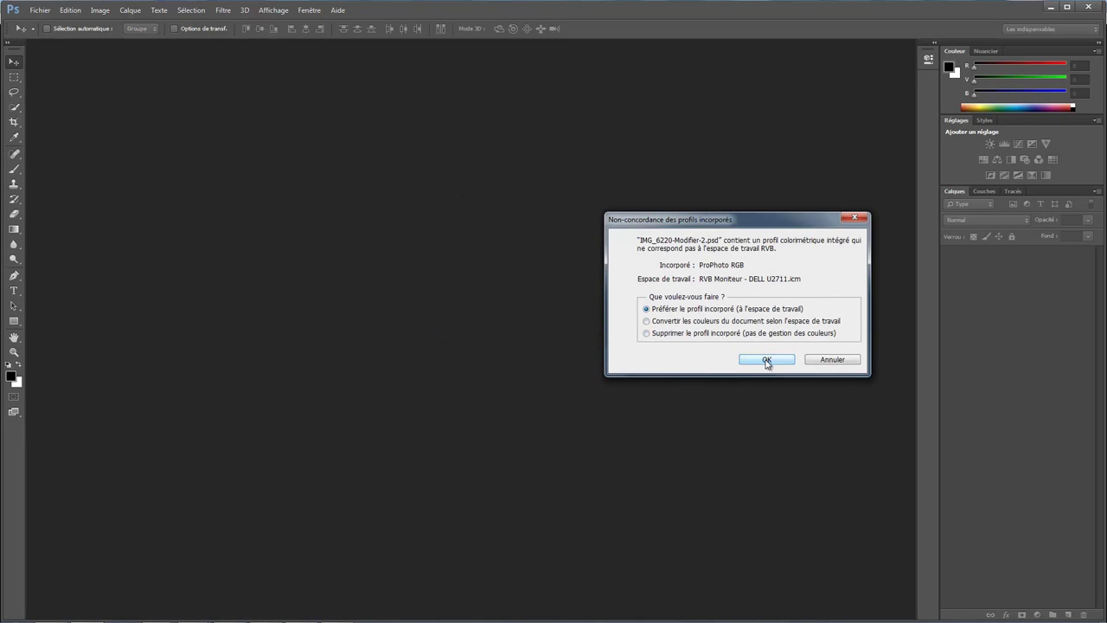
click(766, 359)
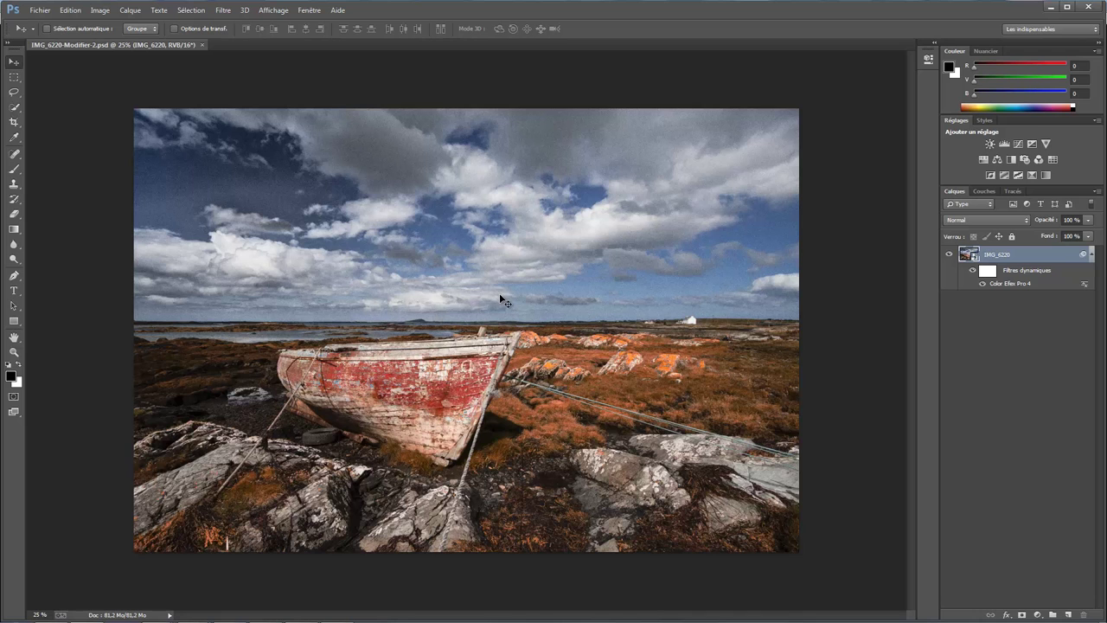
double_click(1006, 283)
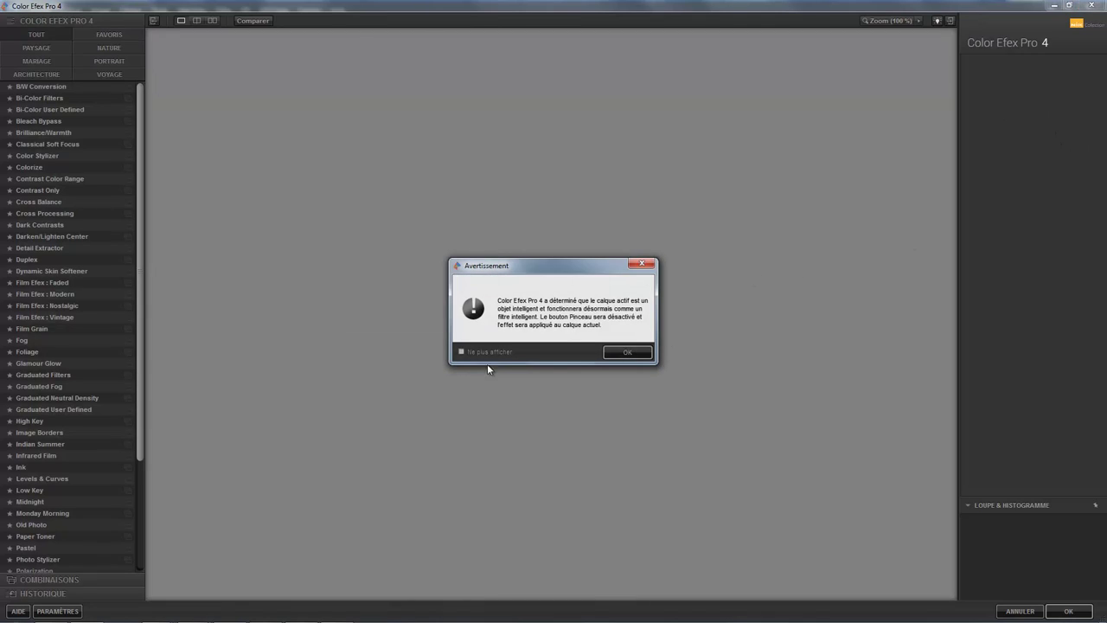
Swap Indian Summer for Image Borders, keeping Bleach Bypass and Film Grain, and apply
click(628, 352)
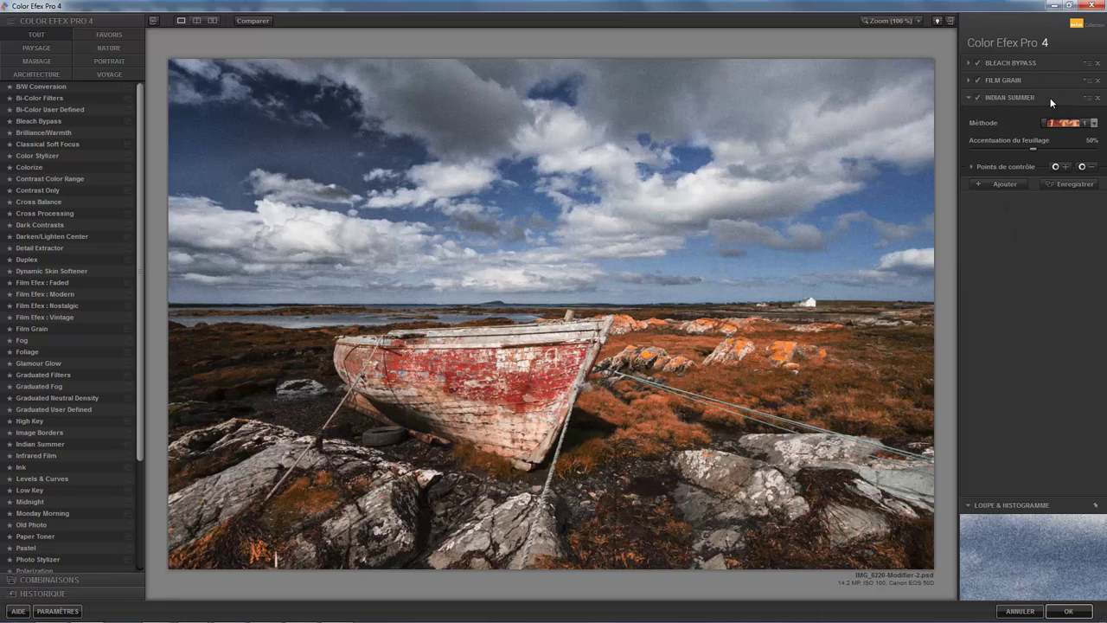
click(1099, 97)
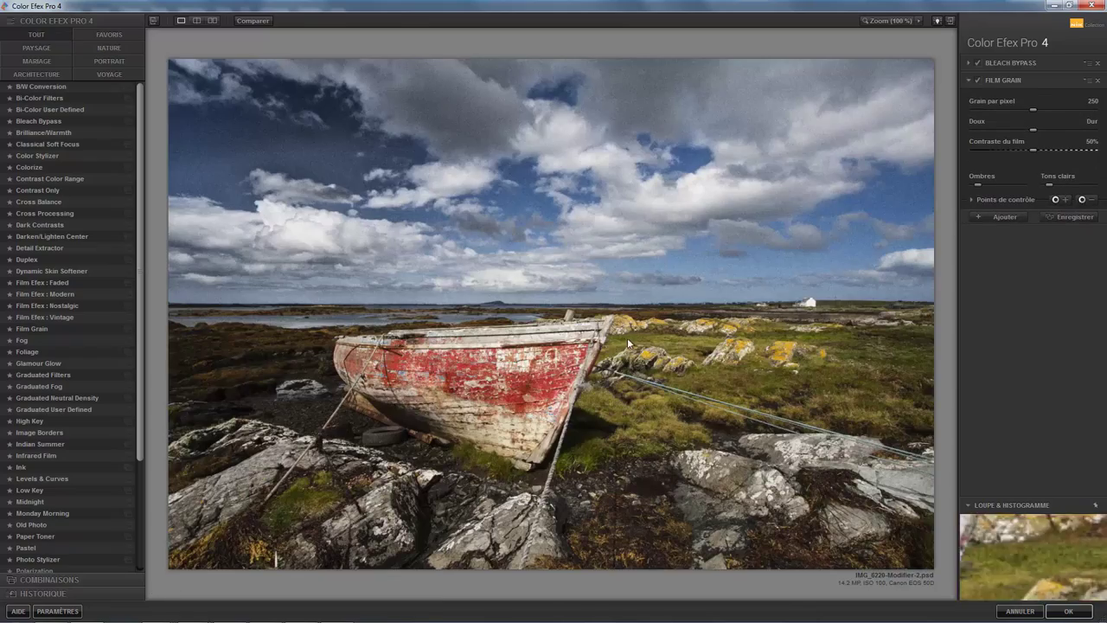
click(86, 433)
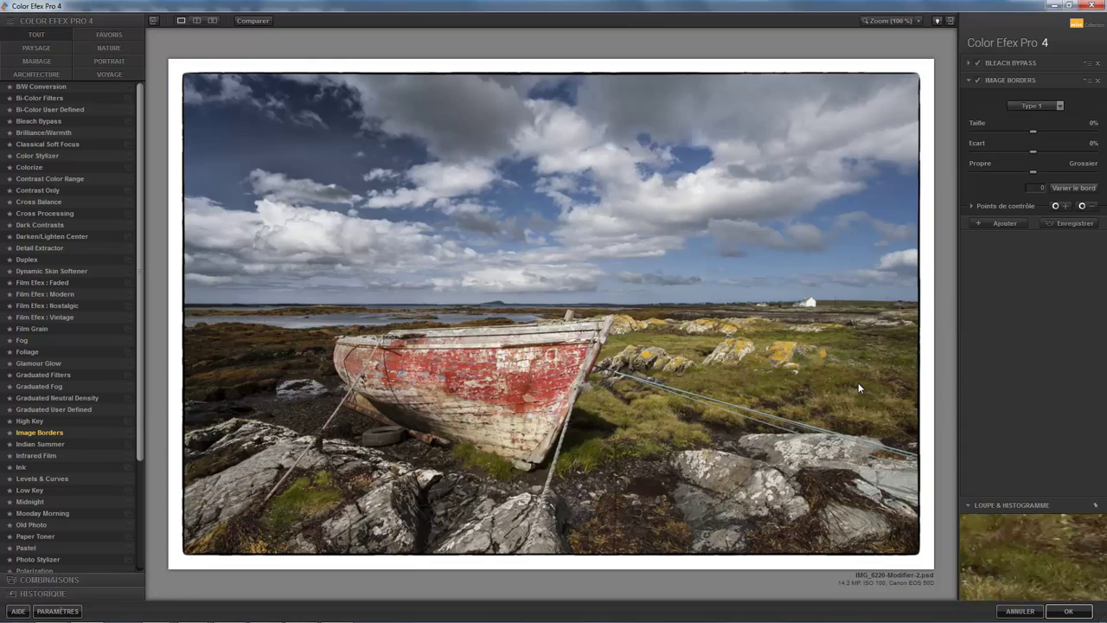
key(ctrl+z)
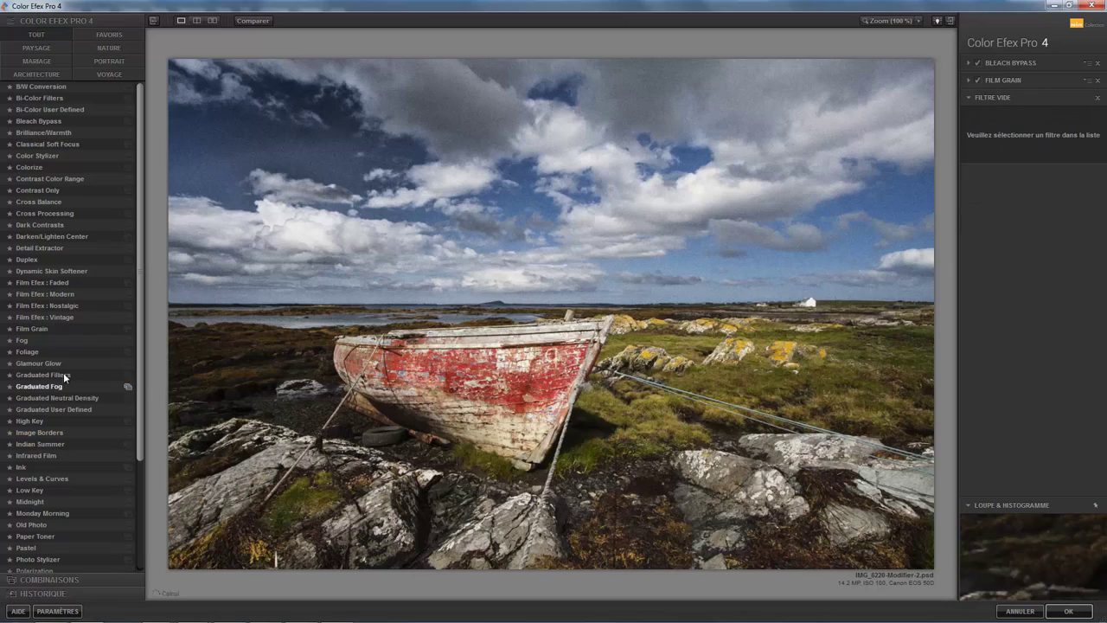
click(47, 431)
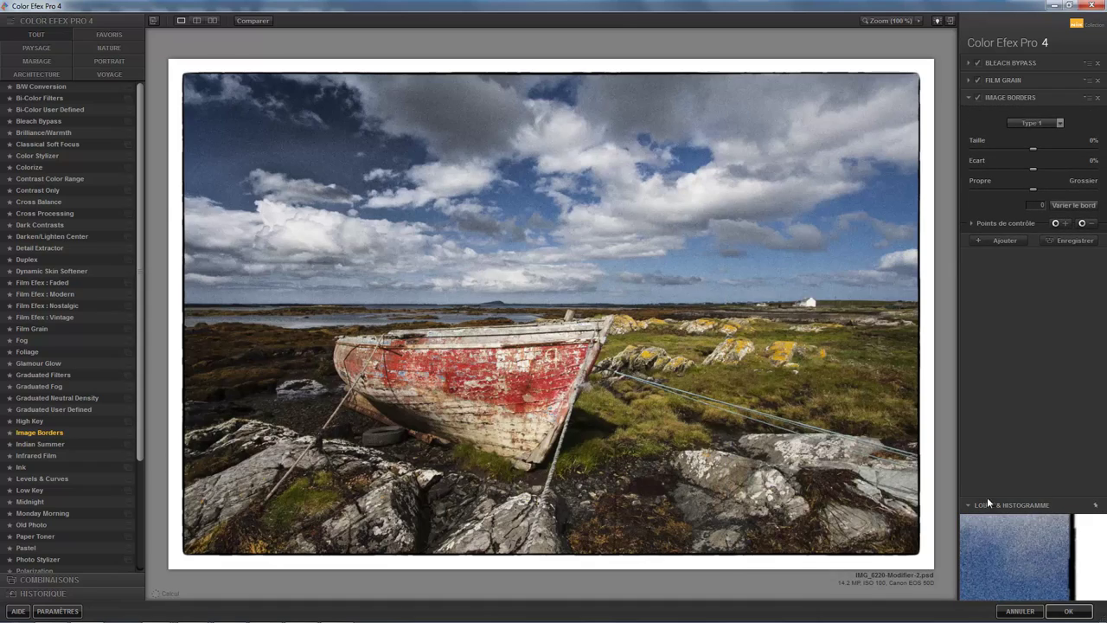
click(1071, 612)
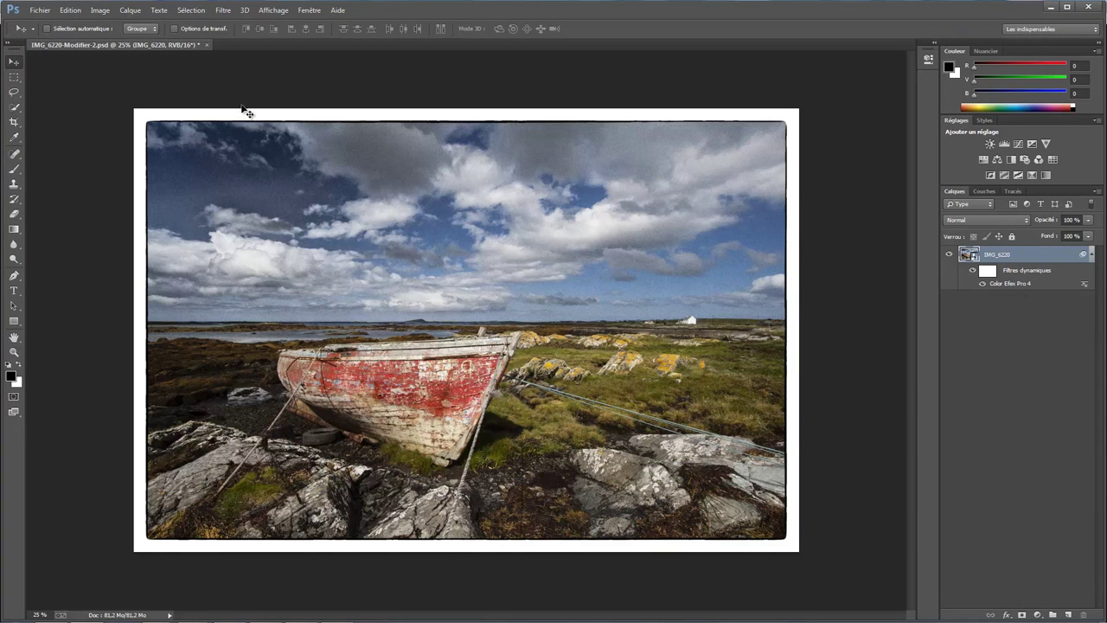
Close the bordered IMG_6220-Modifier-2.psd, saving its changes
click(207, 45)
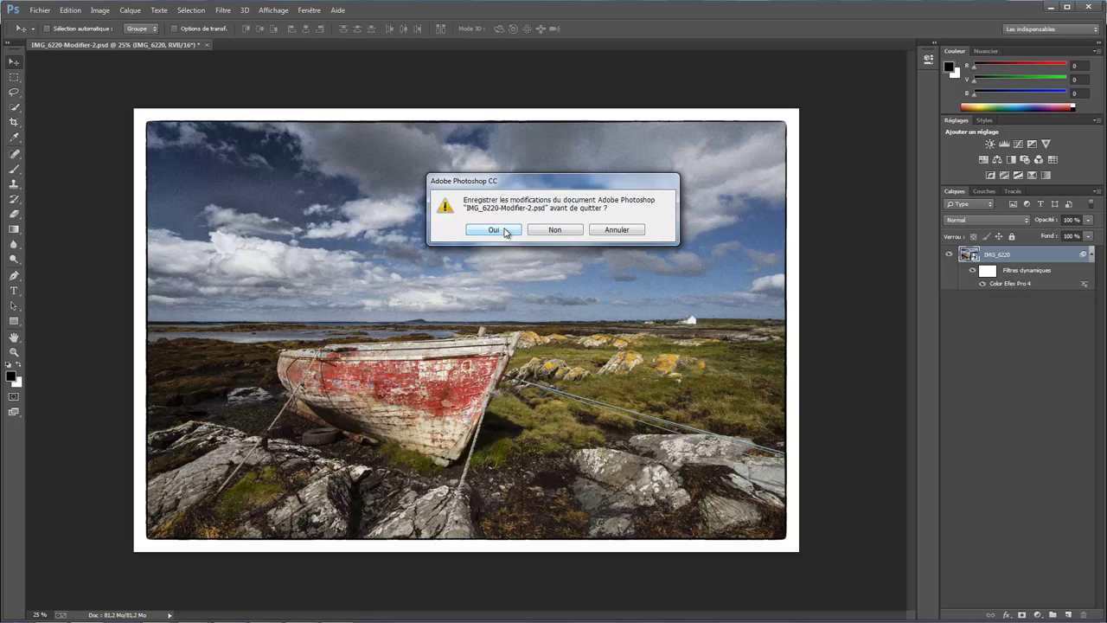
click(506, 234)
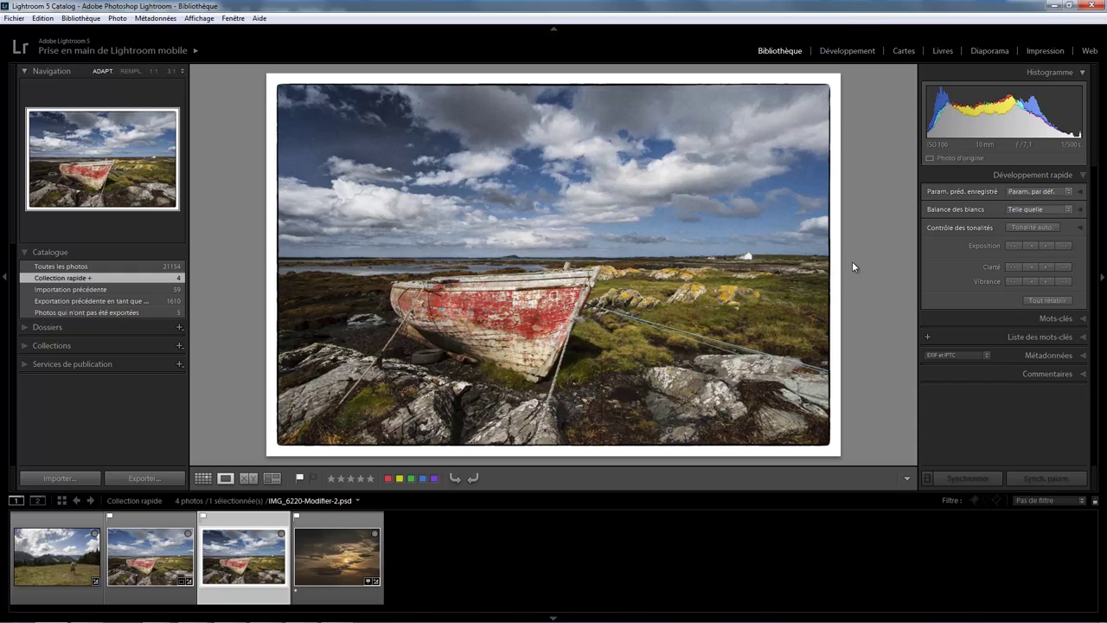
Expand the Métadonnées panel to show the PSD's file type, size and dimensions
click(1083, 354)
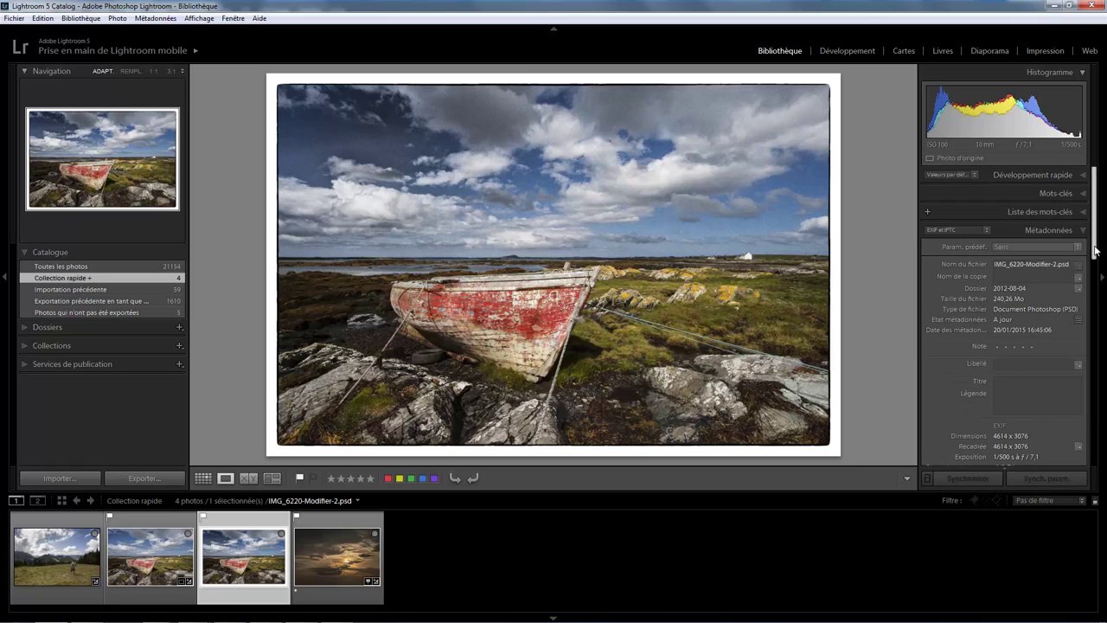